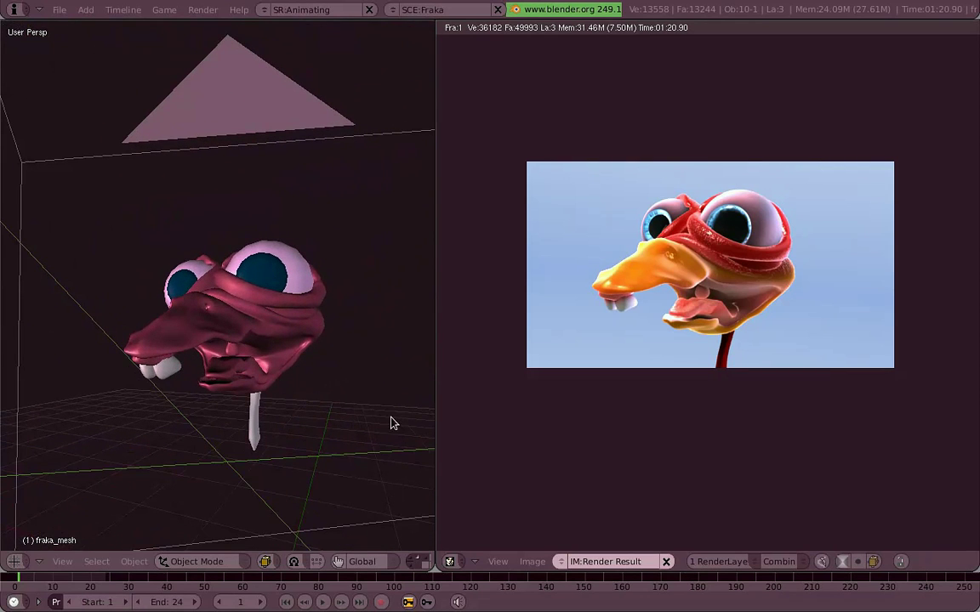
Step: Zoom and pan the finished render to inspect the beak and side of the head
{"action": "scroll", "coordinate": [792, 329], "scroll_direction": "up", "scroll_amount": 2}
{"action": "scroll", "coordinate": [792, 328], "scroll_direction": "up", "scroll_amount": 1}
{"action": "scroll", "coordinate": [774, 339], "scroll_direction": "up", "scroll_amount": 1}
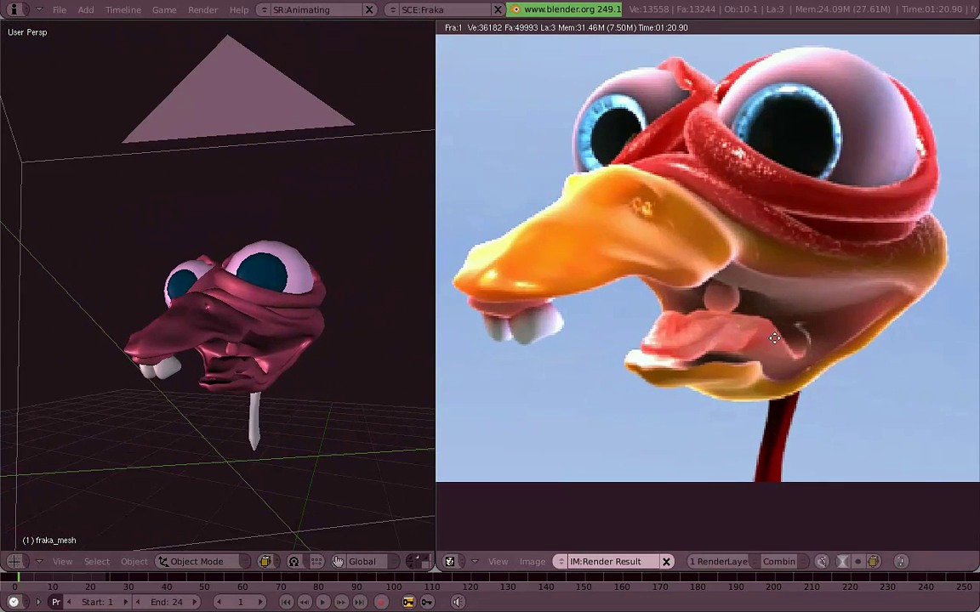
{"action": "scroll", "coordinate": [774, 339], "scroll_direction": "up", "scroll_amount": 1}
{"action": "scroll", "coordinate": [774, 338], "scroll_direction": "up", "scroll_amount": 1}
{"action": "scroll", "coordinate": [839, 478], "scroll_direction": "up", "scroll_amount": 1}
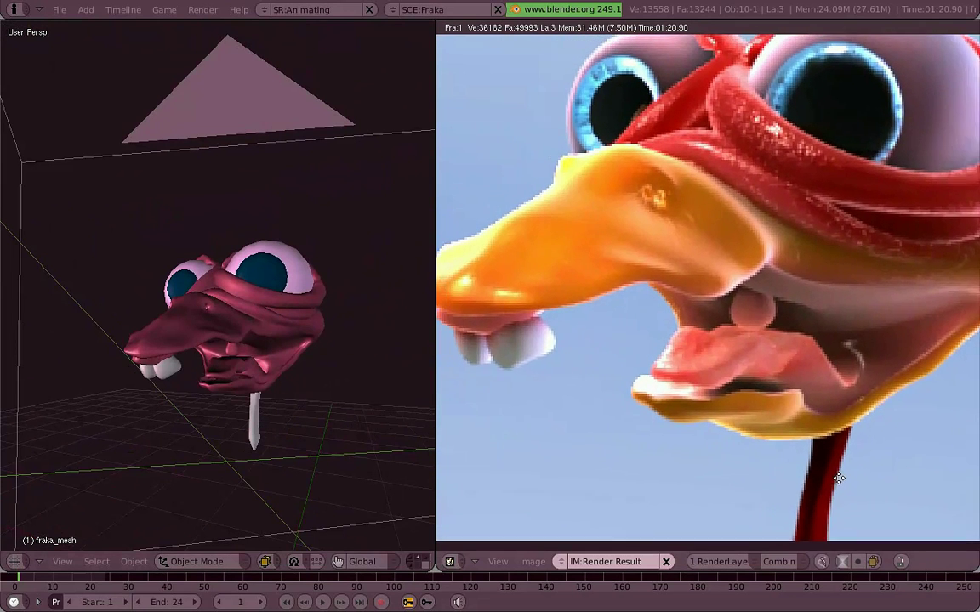
{"action": "middle_click_drag", "start_coordinate": [839, 478], "coordinate": [863, 485]}
{"action": "scroll", "coordinate": [645, 289], "scroll_direction": "down", "scroll_amount": 1}
{"action": "middle_click_drag", "start_coordinate": [667, 279], "coordinate": [630, 277]}
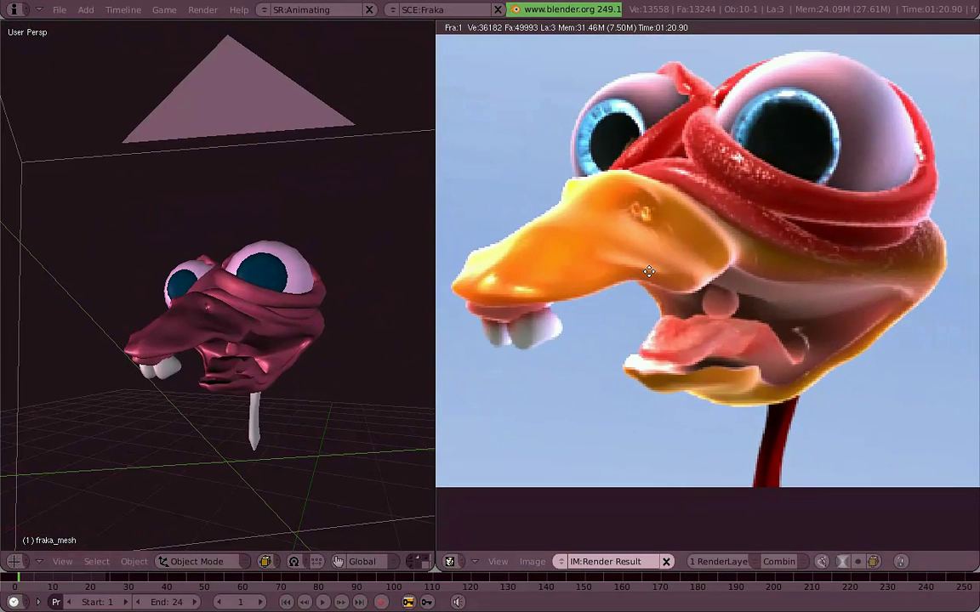
{"action": "scroll", "coordinate": [831, 241], "scroll_direction": "up", "scroll_amount": 3}
{"action": "mouse_move", "coordinate": [831, 241]}
{"action": "middle_mouse_down"}
{"action": "mouse_move", "coordinate": [641, 291]}
{"action": "mouse_move", "coordinate": [604, 288]}
{"action": "middle_mouse_up"}
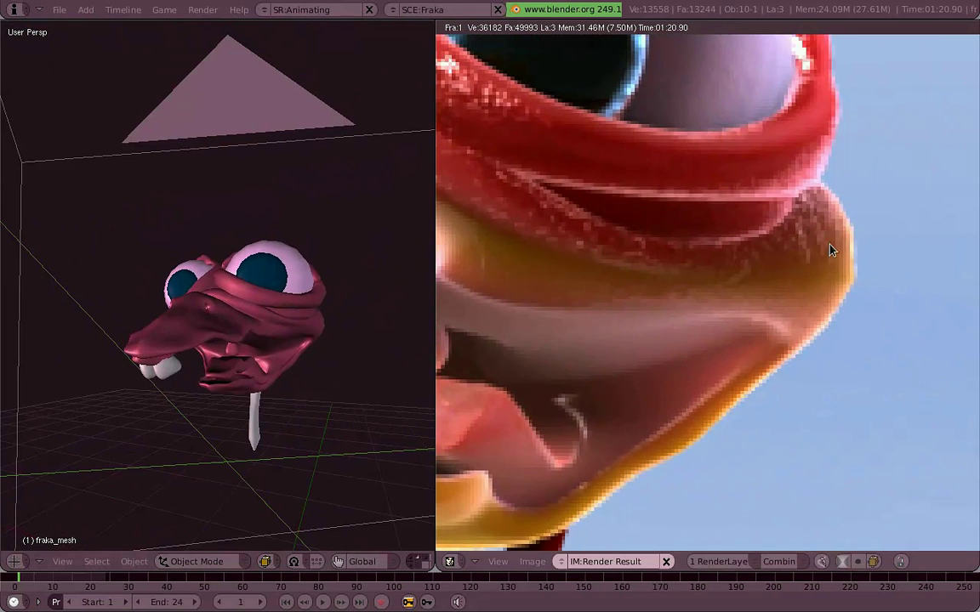
{"action": "scroll", "coordinate": [830, 248], "scroll_direction": "down", "scroll_amount": 2}
{"action": "scroll", "coordinate": [597, 247], "scroll_direction": "up", "scroll_amount": 1}
{"action": "scroll", "coordinate": [606, 230], "scroll_direction": "up", "scroll_amount": 1}
Step: Sample render pixel colours across the cheek, then view the mouth, tongue and whole head
{"action": "left_click", "coordinate": [607, 231]}
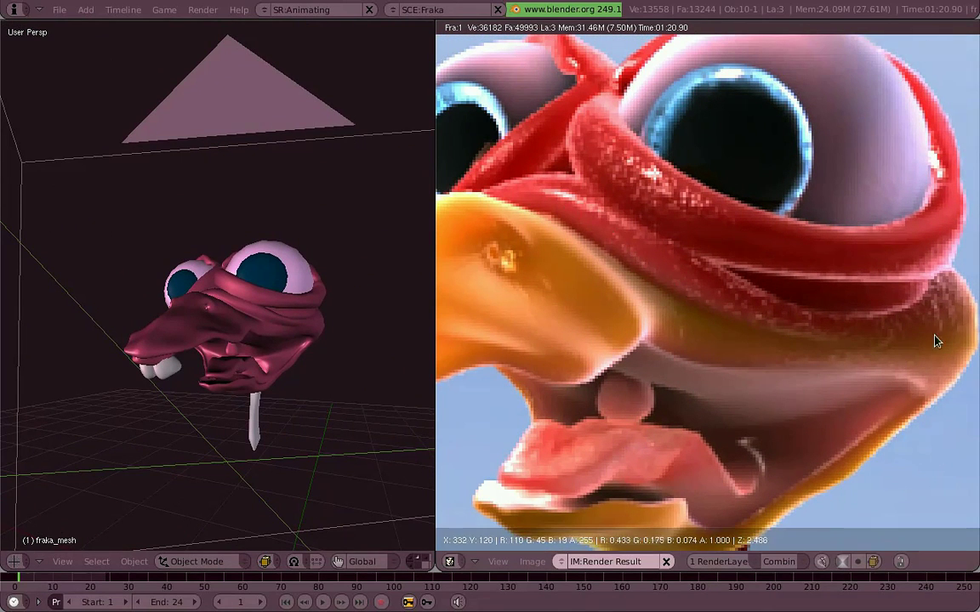
{"action": "left_click_drag", "start_coordinate": [921, 322], "coordinate": [795, 313]}
{"action": "middle_click_drag", "start_coordinate": [822, 315], "coordinate": [805, 281]}
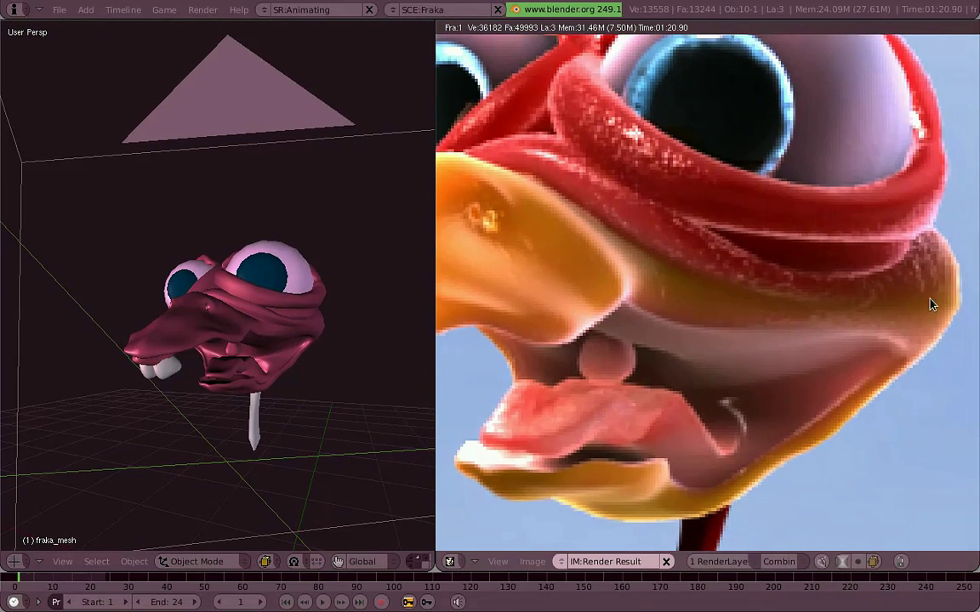
{"action": "scroll", "coordinate": [766, 294], "scroll_direction": "up", "scroll_amount": 1}
{"action": "scroll", "coordinate": [596, 281], "scroll_direction": "down", "scroll_amount": 1}
{"action": "scroll", "coordinate": [808, 271], "scroll_direction": "up", "scroll_amount": 2}
{"action": "scroll", "coordinate": [849, 321], "scroll_direction": "up", "scroll_amount": 1}
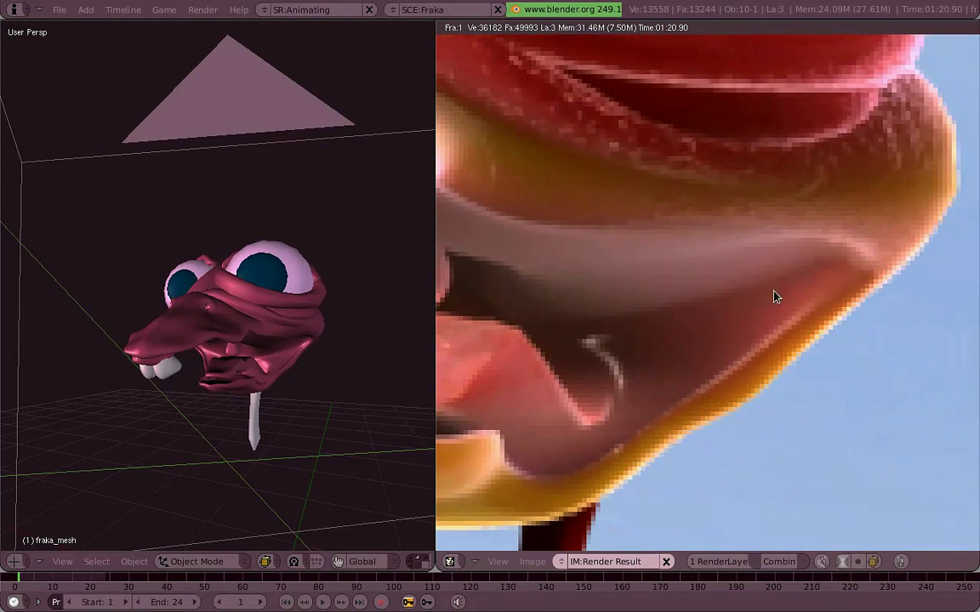
{"action": "scroll", "coordinate": [672, 332], "scroll_direction": "down", "scroll_amount": 1}
{"action": "middle_click_drag", "start_coordinate": [660, 338], "coordinate": [787, 312]}
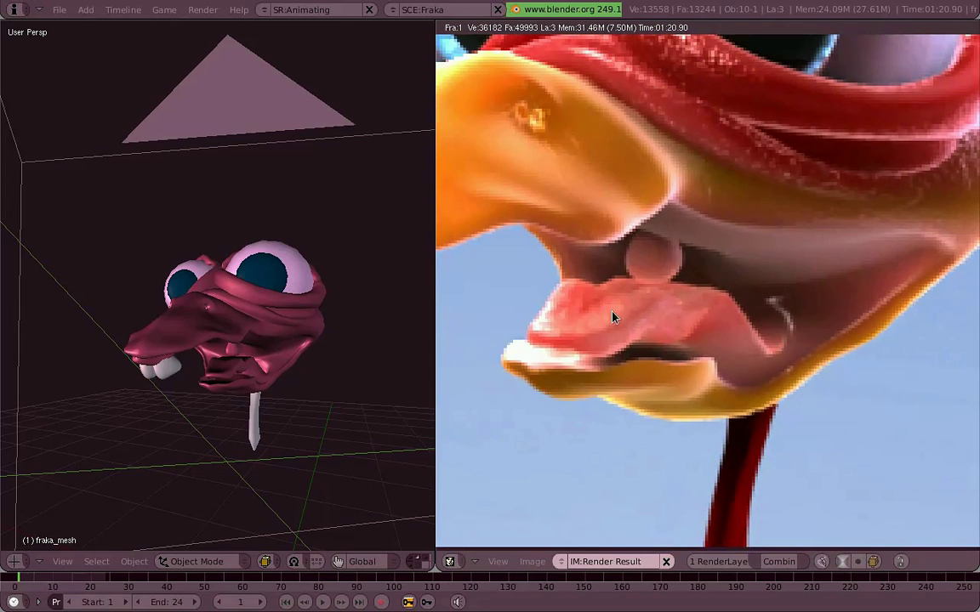
{"action": "scroll", "coordinate": [707, 315], "scroll_direction": "down", "scroll_amount": 1}
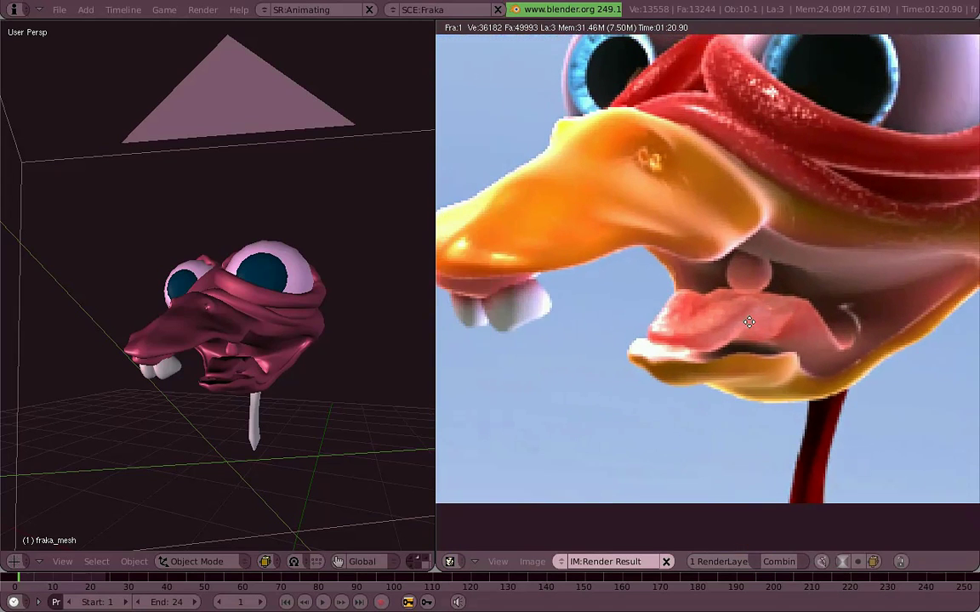
{"action": "middle_click_drag", "start_coordinate": [498, 280], "coordinate": [478, 298]}
{"action": "middle_click_drag", "start_coordinate": [919, 219], "coordinate": [893, 211]}
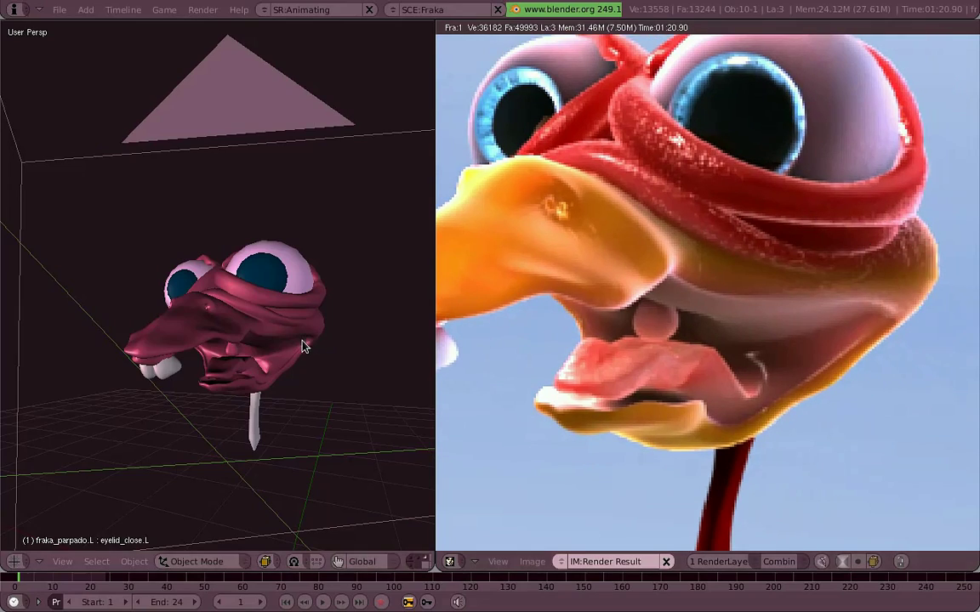
Step: Inspect the head mesh in wireframe and Edit Mode, selecting a cheek vertex without moving it
{"action": "key", "text": "z"}
{"action": "mouse_move", "coordinate": [322, 361]}
{"action": "middle_mouse_down"}
{"action": "mouse_move", "coordinate": [327, 279]}
{"action": "mouse_move", "coordinate": [256, 246]}
{"action": "middle_mouse_up"}
{"action": "key", "text": "z"}
{"action": "key", "text": "z"}
{"action": "key", "text": "z"}
{"action": "middle_click_drag", "start_coordinate": [320, 260], "coordinate": [265, 212]}
{"action": "key", "text": "Tab"}
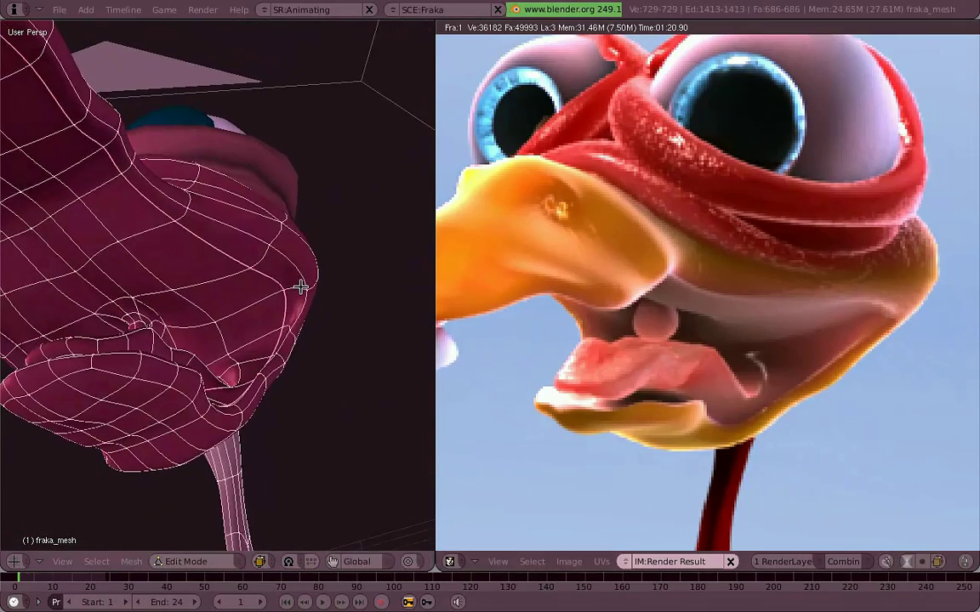
{"action": "key", "text": "a"}
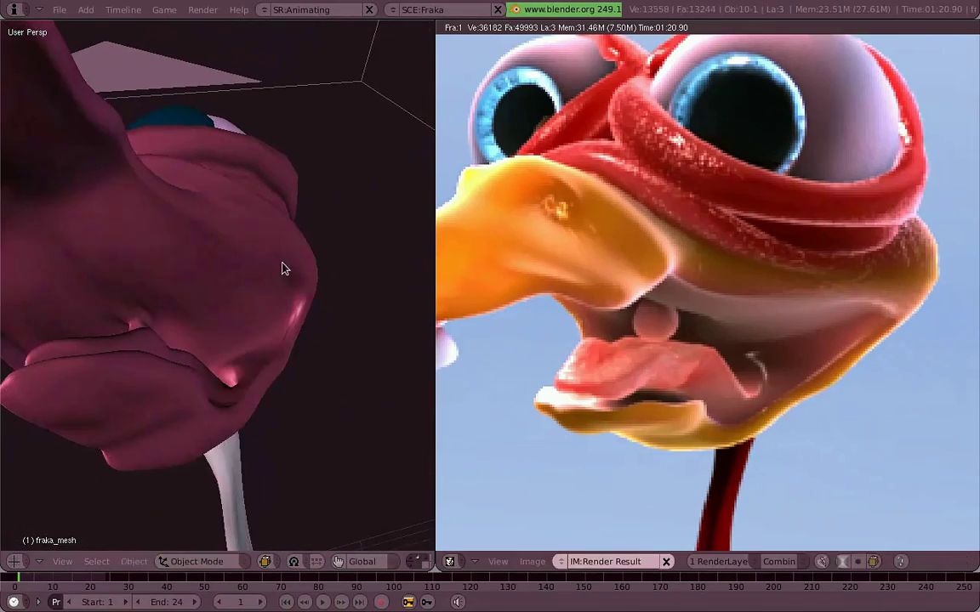
{"action": "right_click", "coordinate": [280, 267]}
{"action": "key", "text": "g"}
{"action": "key", "text": "Escape"}
{"action": "mouse_move", "coordinate": [252, 185]}
{"action": "middle_mouse_down"}
{"action": "mouse_move", "coordinate": [266, 319]}
{"action": "mouse_move", "coordinate": [252, 299]}
{"action": "mouse_move", "coordinate": [223, 349]}
{"action": "mouse_move", "coordinate": [232, 364]}
{"action": "mouse_move", "coordinate": [202, 380]}
{"action": "mouse_move", "coordinate": [166, 288]}
{"action": "mouse_move", "coordinate": [226, 313]}
{"action": "mouse_move", "coordinate": [283, 312]}
{"action": "mouse_move", "coordinate": [310, 299]}
{"action": "mouse_move", "coordinate": [260, 237]}
{"action": "mouse_move", "coordinate": [261, 277]}
{"action": "middle_mouse_up"}
{"action": "key", "text": "Tab"}
{"action": "scroll", "coordinate": [262, 277], "scroll_direction": "down", "scroll_amount": 4}
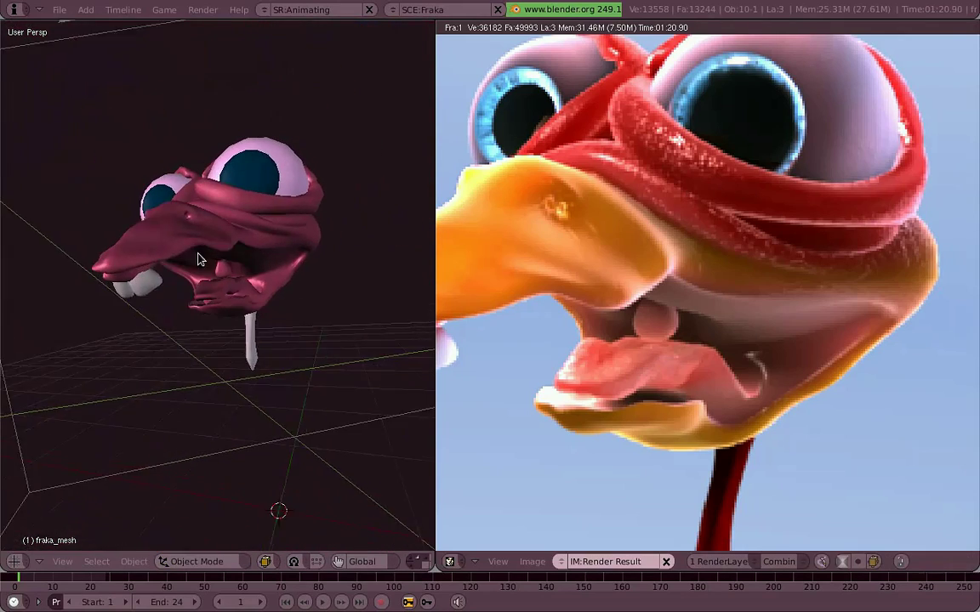
{"action": "mouse_move", "coordinate": [199, 257]}
{"action": "middle_mouse_down"}
{"action": "mouse_move", "coordinate": [265, 246]}
{"action": "mouse_move", "coordinate": [321, 320]}
{"action": "middle_mouse_up"}
Step: Set the 3D view draw type to Textured and orbit around the textured head
{"action": "left_click", "coordinate": [266, 561]}
{"action": "left_click", "coordinate": [281, 486]}
{"action": "mouse_move", "coordinate": [216, 248]}
{"action": "middle_mouse_down"}
{"action": "mouse_move", "coordinate": [149, 285]}
{"action": "mouse_move", "coordinate": [239, 292]}
{"action": "middle_mouse_up"}
{"action": "left_click", "coordinate": [165, 11]}
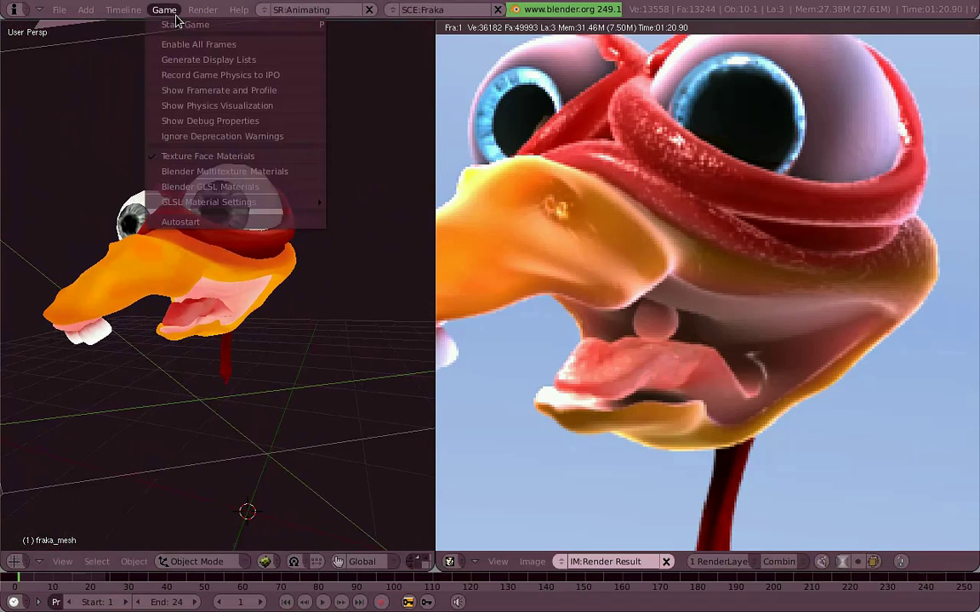
{"action": "left_click", "coordinate": [249, 160]}
{"action": "middle_click_drag", "start_coordinate": [334, 322], "coordinate": [400, 340]}
{"action": "scroll", "coordinate": [485, 362], "scroll_direction": "down", "scroll_amount": 2}
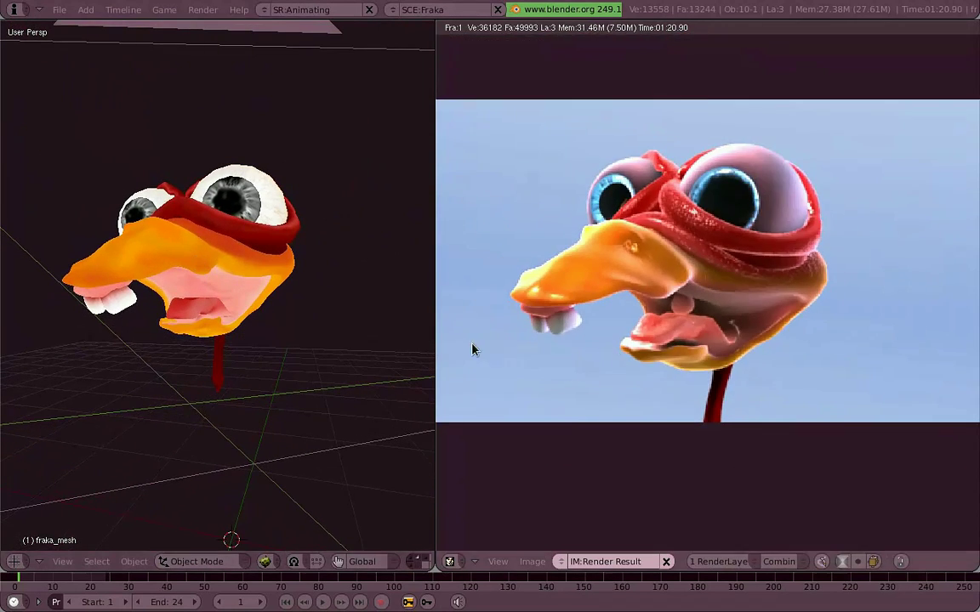
Step: Split the render area, making the lower part a Buttons Window showing the mesh Editing panels
{"action": "right_click", "coordinate": [444, 343]}
{"action": "left_click", "coordinate": [443, 344]}
{"action": "left_click", "coordinate": [511, 406]}
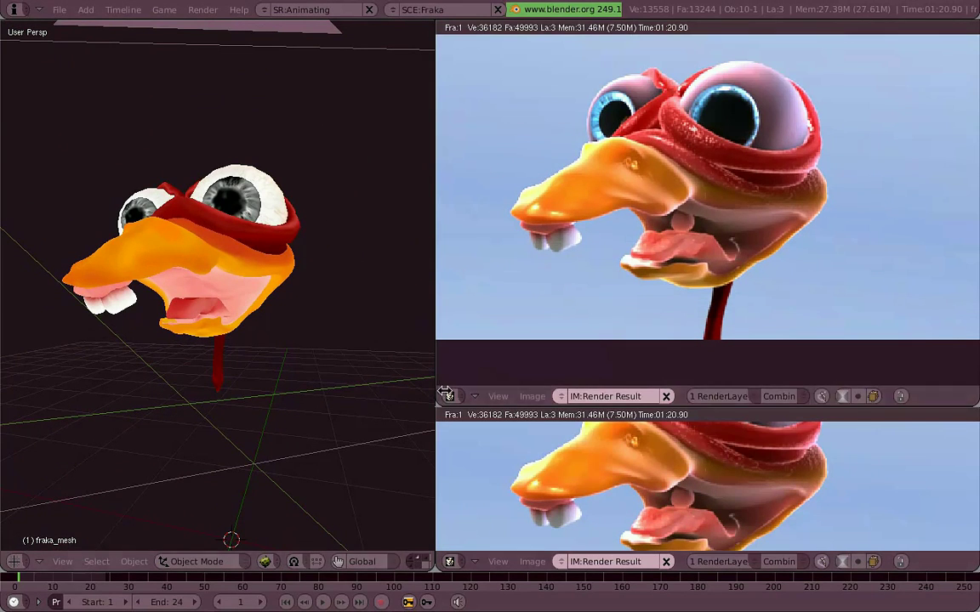
{"action": "left_click_drag", "start_coordinate": [437, 393], "coordinate": [367, 393]}
{"action": "right_click", "coordinate": [476, 561]}
{"action": "left_click", "coordinate": [448, 564]}
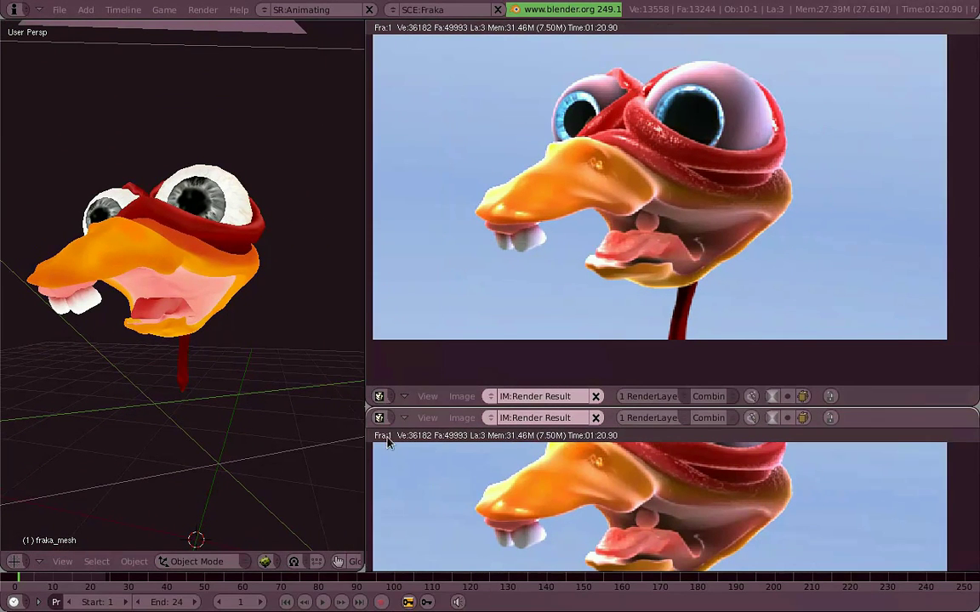
{"action": "left_click", "coordinate": [378, 397]}
{"action": "left_click", "coordinate": [422, 227]}
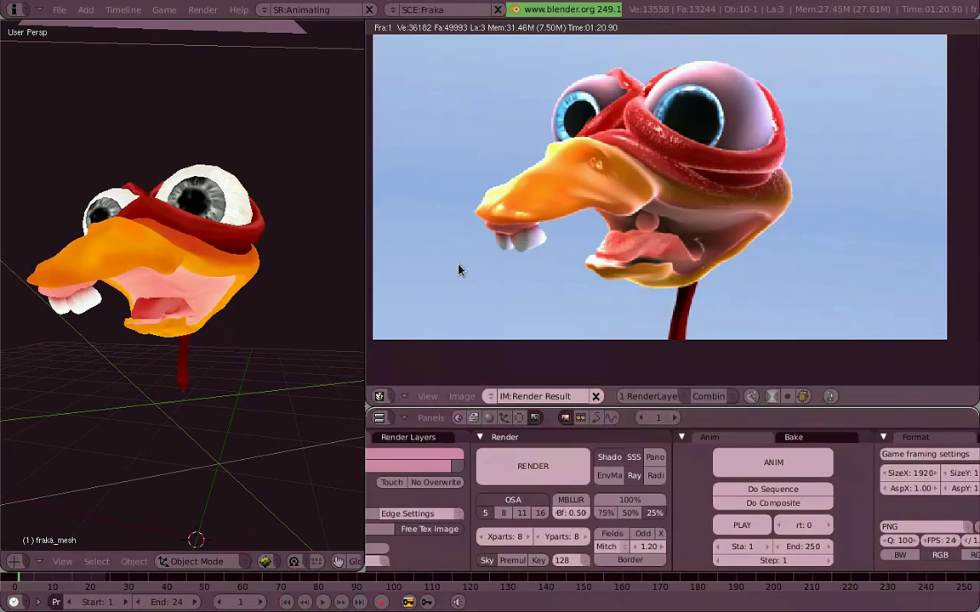
{"action": "left_click", "coordinate": [520, 418]}
{"action": "key", "text": "Home"}
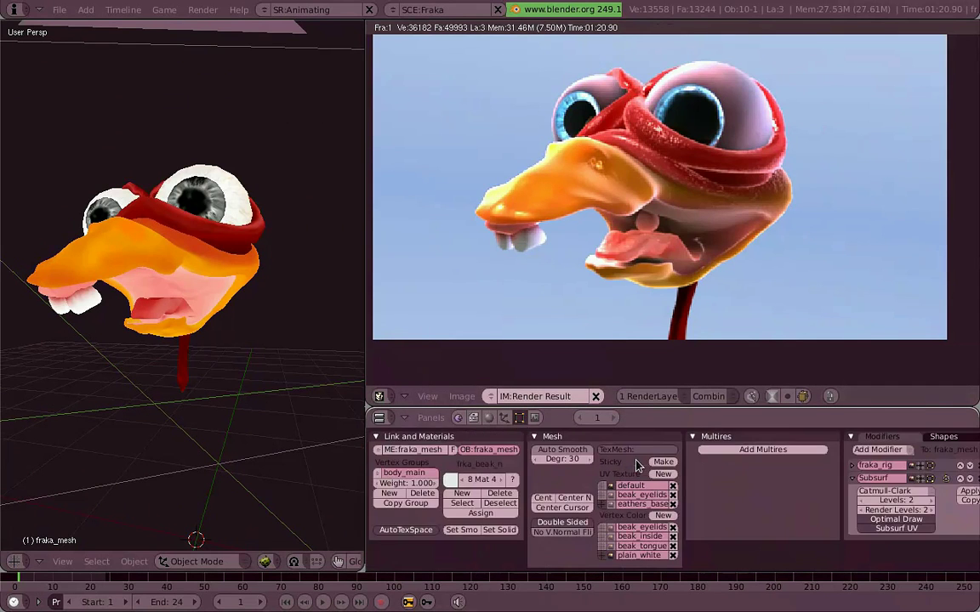
{"action": "scroll", "coordinate": [728, 501], "scroll_direction": "up", "scroll_amount": 2, "text": "ctrl"}
{"action": "left_click_drag", "start_coordinate": [702, 407], "coordinate": [708, 330]}
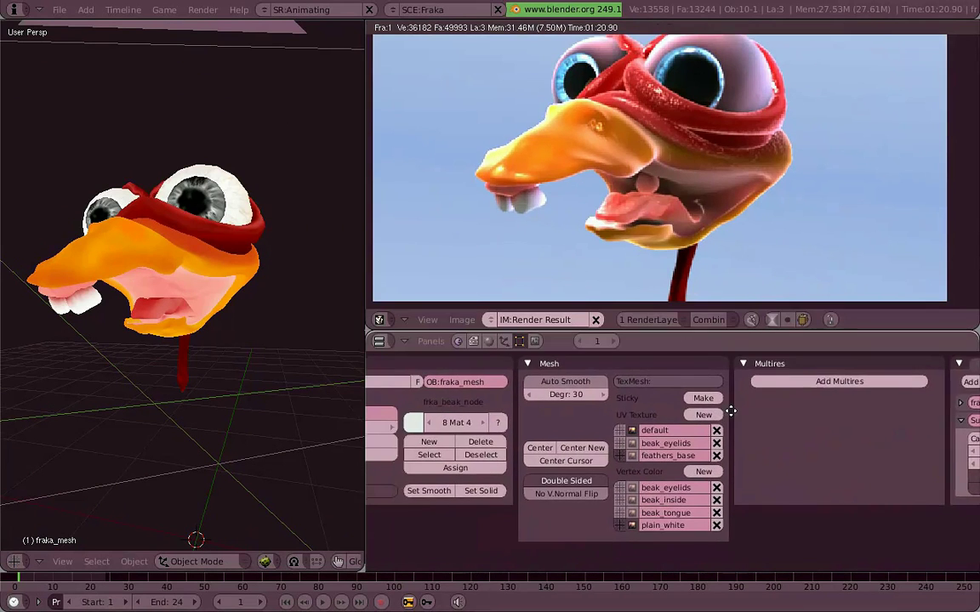
Step: Switch the head mesh into Vertex Paint mode
{"action": "left_click", "coordinate": [583, 480]}
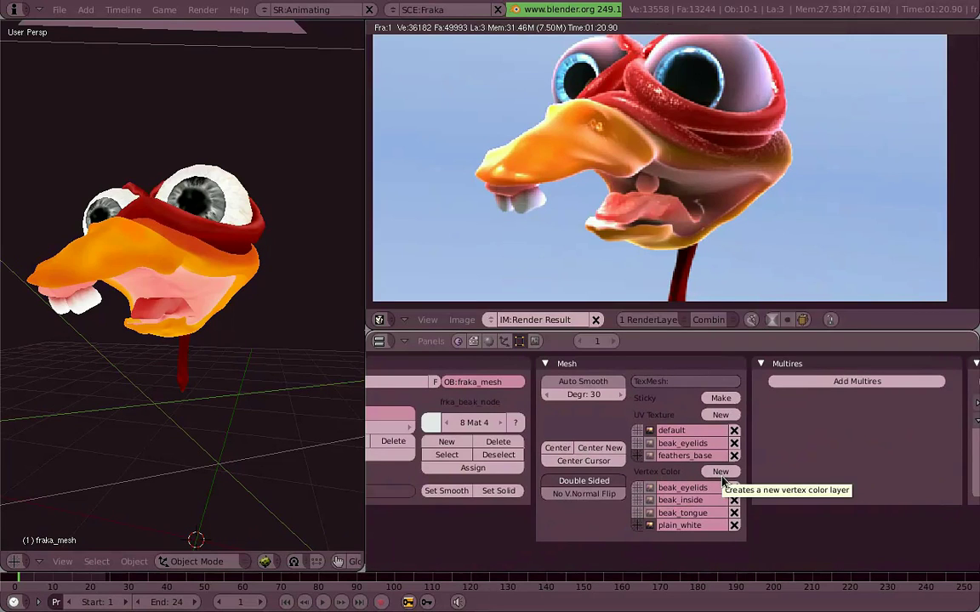
{"action": "left_click", "coordinate": [200, 562]}
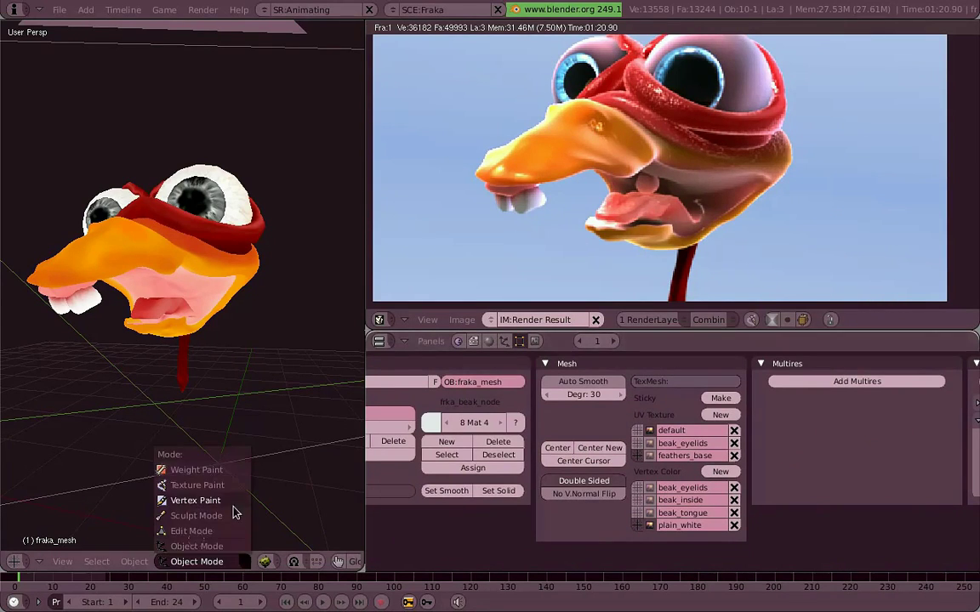
{"action": "left_click", "coordinate": [243, 509]}
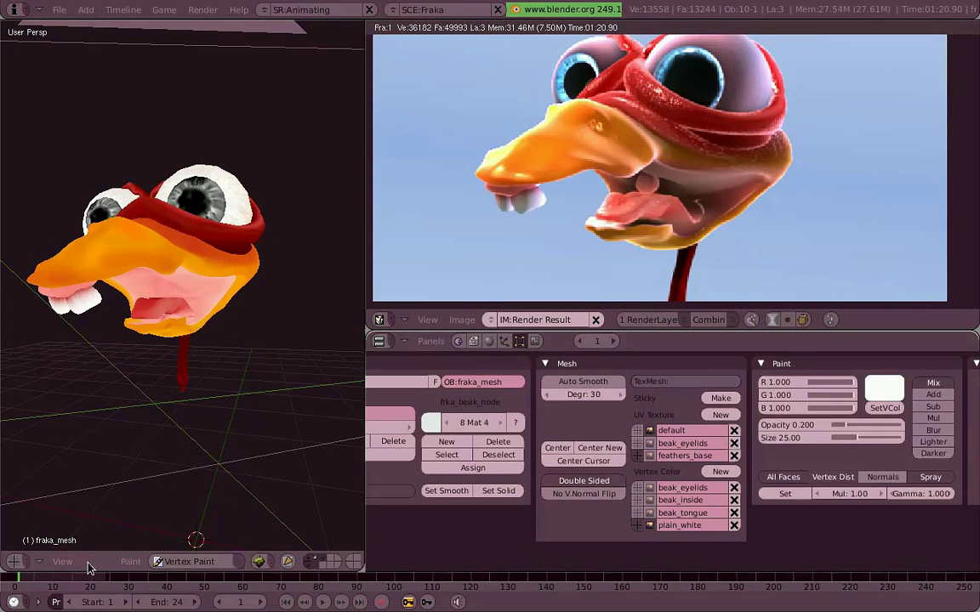
Step: Show the View Properties panel and set the draw type to plain Solid shading
{"action": "left_click", "coordinate": [63, 562]}
{"action": "left_click", "coordinate": [94, 518]}
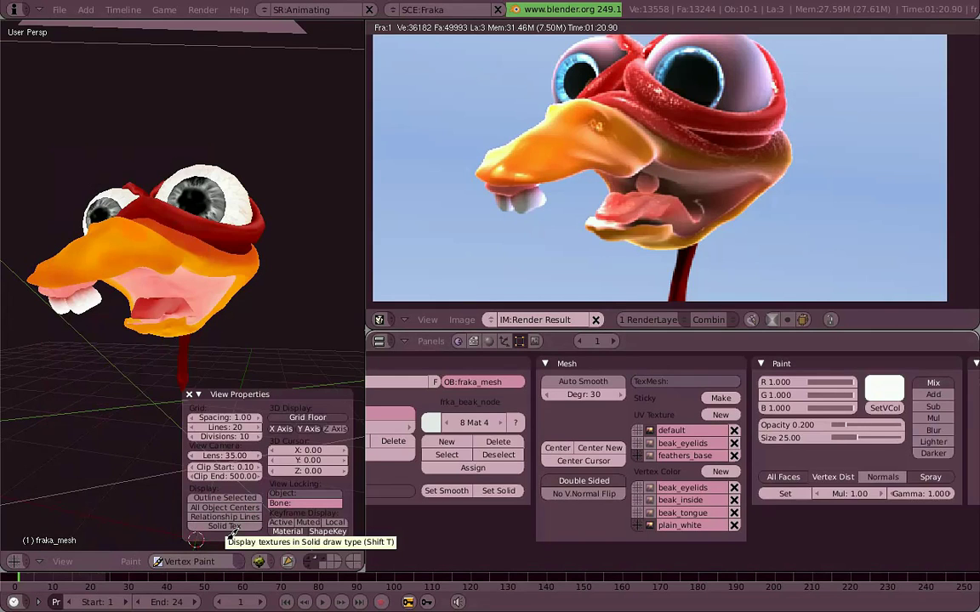
{"action": "left_click", "coordinate": [258, 562]}
{"action": "left_click", "coordinate": [290, 520]}
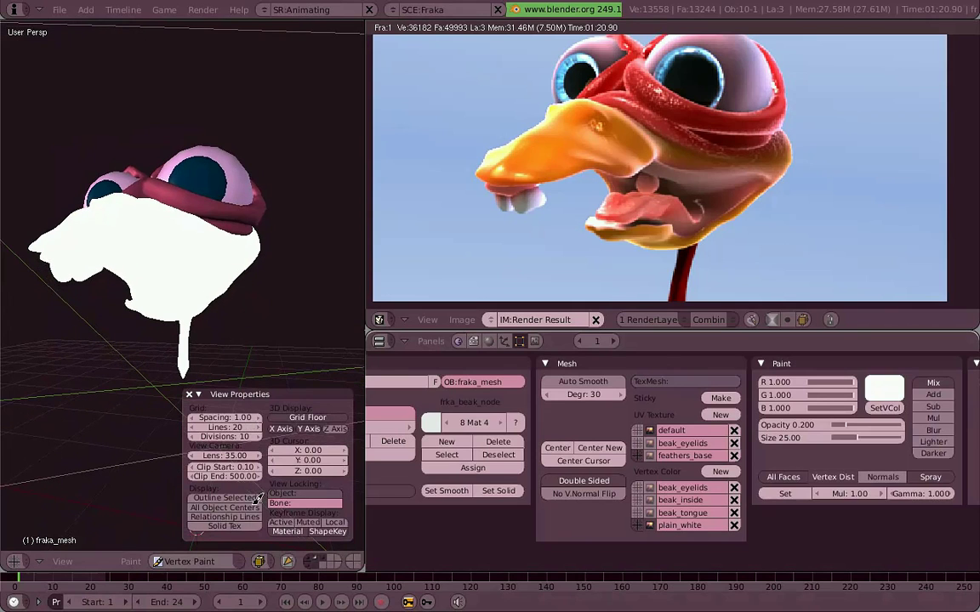
{"action": "left_click", "coordinate": [252, 527]}
{"action": "left_click", "coordinate": [254, 528]}
Step: Set the paint colour to black and paint dark strokes onto the head
{"action": "left_click", "coordinate": [884, 389]}
{"action": "left_click", "coordinate": [680, 357]}
{"action": "mouse_move", "coordinate": [157, 230]}
{"action": "left_mouse_down"}
{"action": "mouse_move", "coordinate": [191, 265]}
{"action": "mouse_move", "coordinate": [144, 302]}
{"action": "mouse_move", "coordinate": [179, 247]}
{"action": "mouse_move", "coordinate": [105, 219]}
{"action": "mouse_move", "coordinate": [105, 267]}
{"action": "mouse_move", "coordinate": [136, 277]}
{"action": "left_mouse_up"}
{"action": "key", "text": "alt+z"}
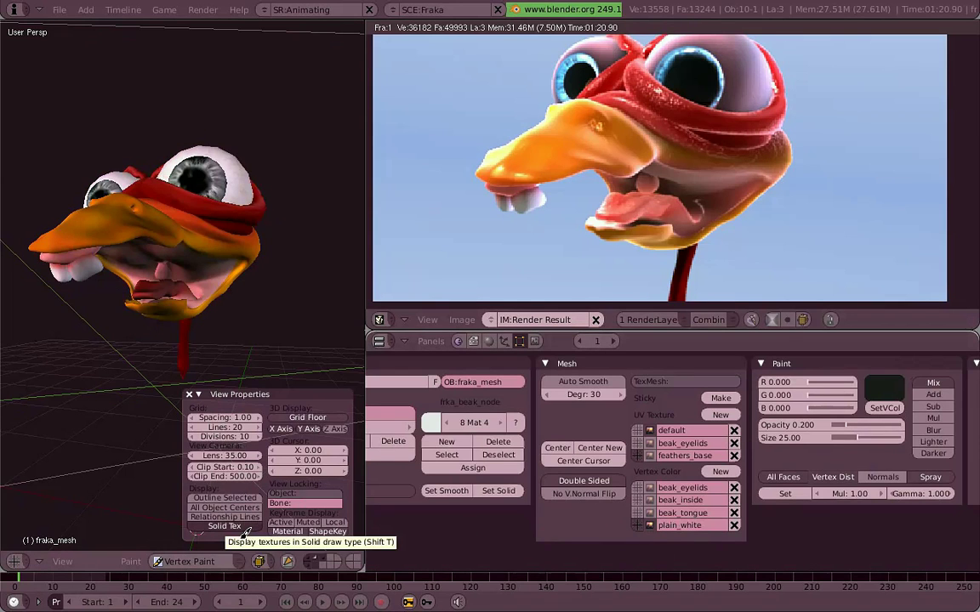
{"action": "key", "text": "alt+z"}
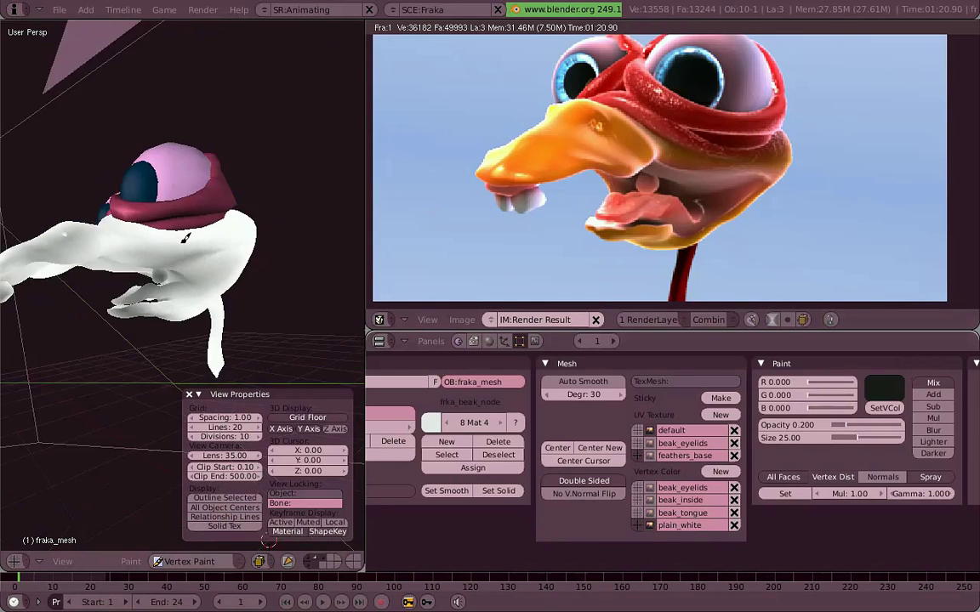
Step: Paint the jaw dark at full opacity, review it, then set paint colour to white (1.0, 1.0, 1.0)
{"action": "mouse_move", "coordinate": [170, 281]}
{"action": "middle_mouse_down"}
{"action": "mouse_move", "coordinate": [121, 287]}
{"action": "mouse_move", "coordinate": [156, 292]}
{"action": "middle_mouse_up"}
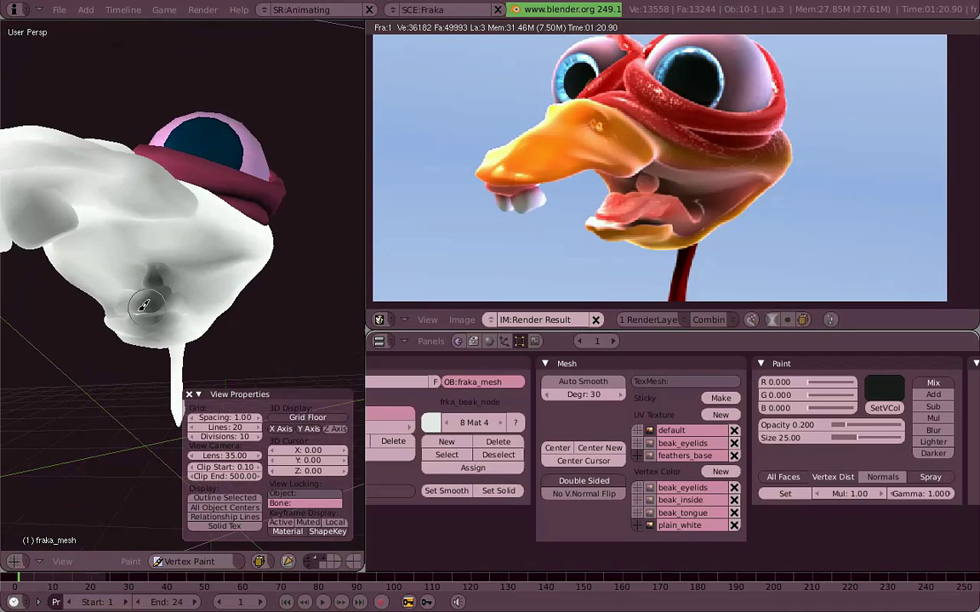
{"action": "left_click_drag", "start_coordinate": [144, 306], "coordinate": [158, 285]}
{"action": "left_click_drag", "start_coordinate": [842, 425], "coordinate": [902, 425]}
{"action": "mouse_move", "coordinate": [128, 290]}
{"action": "left_mouse_down"}
{"action": "mouse_move", "coordinate": [150, 313]}
{"action": "mouse_move", "coordinate": [179, 293]}
{"action": "mouse_move", "coordinate": [212, 310]}
{"action": "mouse_move", "coordinate": [105, 238]}
{"action": "mouse_move", "coordinate": [134, 245]}
{"action": "mouse_move", "coordinate": [157, 290]}
{"action": "left_mouse_up"}
{"action": "key", "text": "alt+z"}
{"action": "mouse_move", "coordinate": [159, 252]}
{"action": "middle_mouse_down"}
{"action": "mouse_move", "coordinate": [127, 252]}
{"action": "mouse_move", "coordinate": [168, 316]}
{"action": "mouse_move", "coordinate": [130, 245]}
{"action": "mouse_move", "coordinate": [201, 278]}
{"action": "middle_mouse_up"}
{"action": "key", "text": "alt+z"}
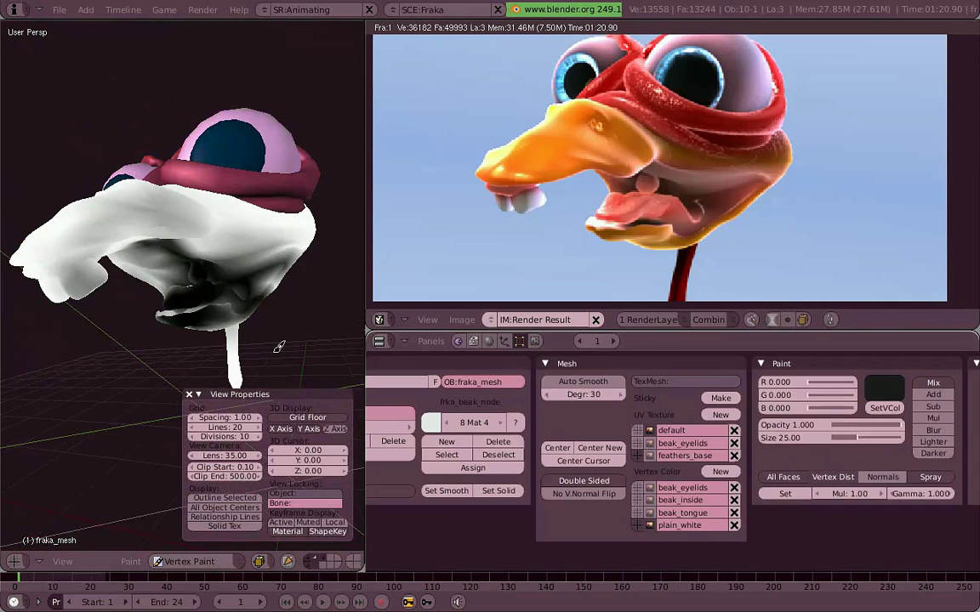
{"action": "left_click", "coordinate": [885, 387]}
{"action": "left_click", "coordinate": [721, 311]}
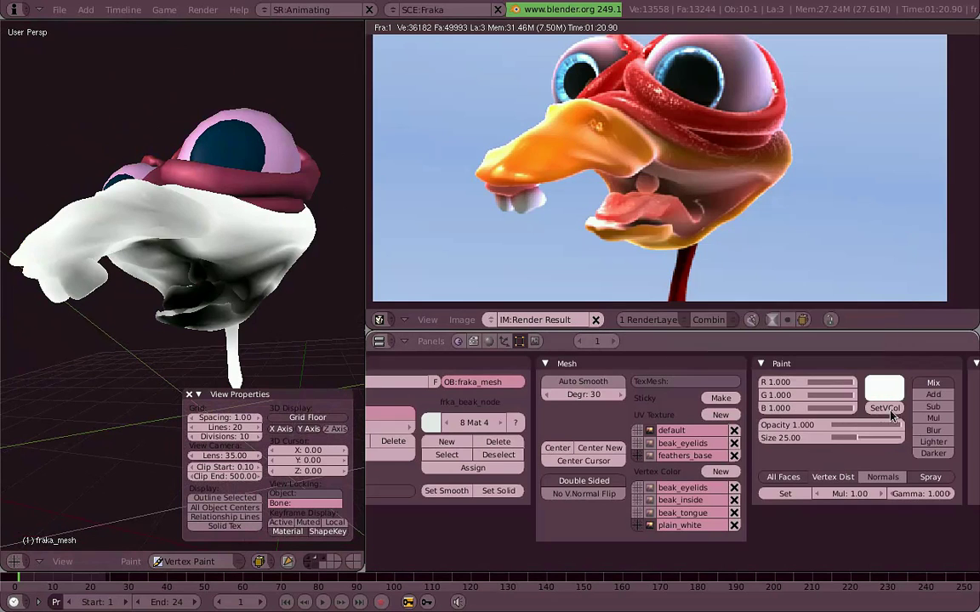
Step: Return to Textured display and inspect the beak_tongue vertex colour layer close up
{"action": "left_click", "coordinate": [259, 561]}
{"action": "left_click", "coordinate": [256, 423]}
{"action": "mouse_move", "coordinate": [251, 306]}
{"action": "middle_mouse_down"}
{"action": "mouse_move", "coordinate": [213, 298]}
{"action": "mouse_move", "coordinate": [255, 324]}
{"action": "middle_mouse_up"}
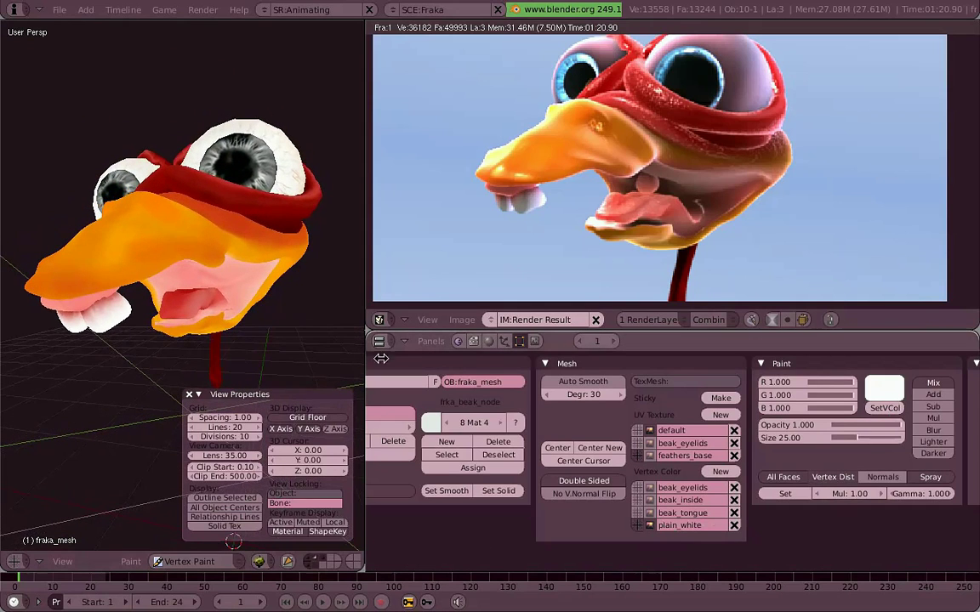
{"action": "left_click", "coordinate": [646, 520]}
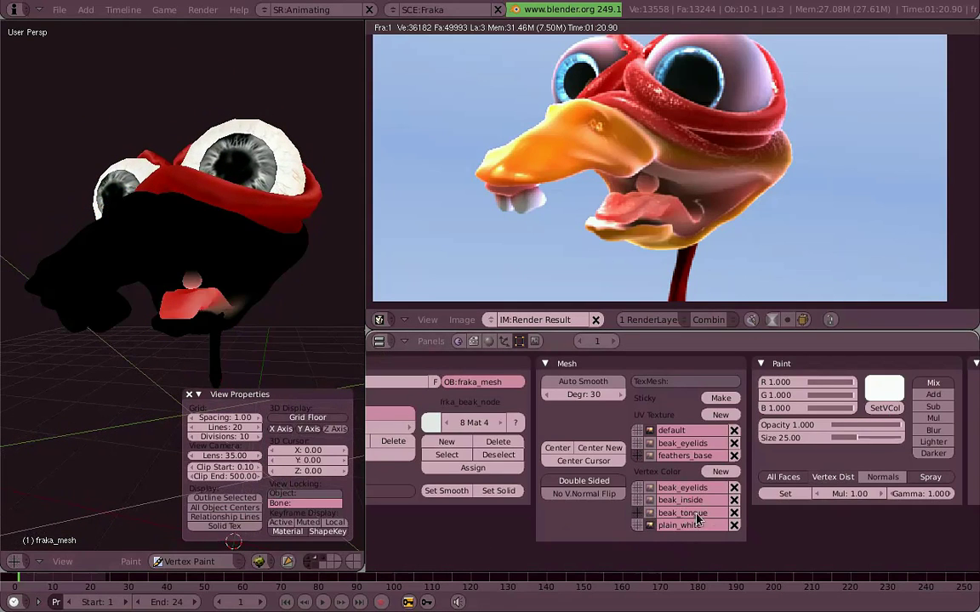
{"action": "middle_click_drag", "start_coordinate": [205, 255], "coordinate": [190, 304]}
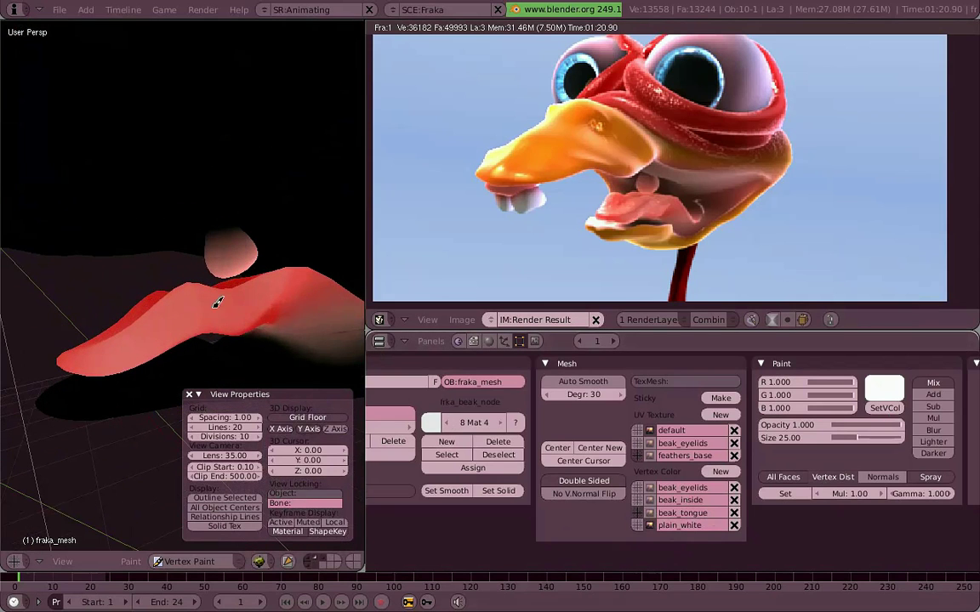
{"action": "middle_click_drag", "start_coordinate": [306, 311], "coordinate": [135, 280]}
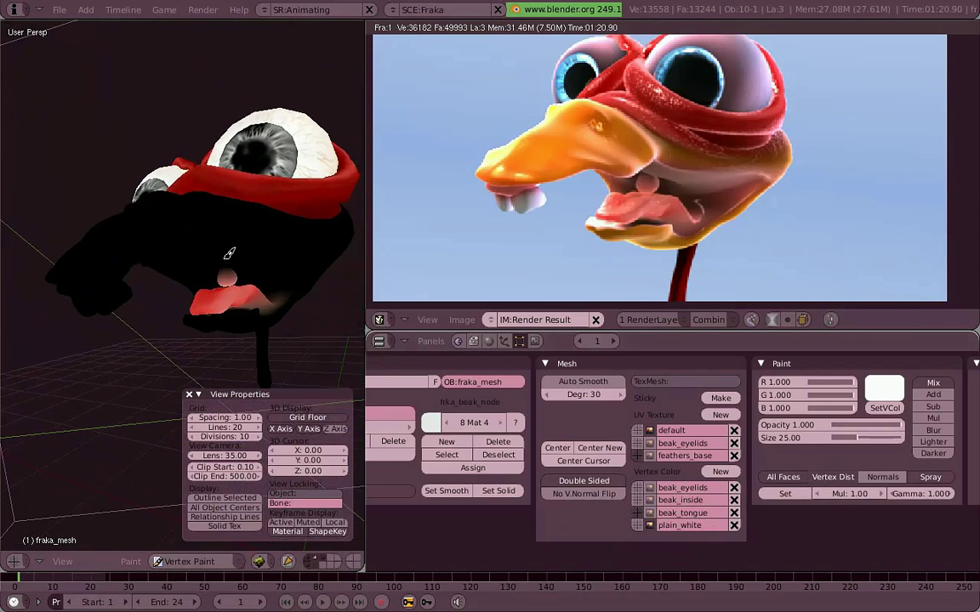
Step: Compare the beak_inside and beak_eyelids vertex colour layers from above and the front
{"action": "left_click", "coordinate": [646, 504]}
{"action": "mouse_move", "coordinate": [192, 252]}
{"action": "middle_mouse_down"}
{"action": "mouse_move", "coordinate": [227, 189]}
{"action": "mouse_move", "coordinate": [179, 255]}
{"action": "mouse_move", "coordinate": [213, 289]}
{"action": "mouse_move", "coordinate": [267, 291]}
{"action": "mouse_move", "coordinate": [256, 349]}
{"action": "mouse_move", "coordinate": [193, 286]}
{"action": "mouse_move", "coordinate": [158, 306]}
{"action": "mouse_move", "coordinate": [285, 187]}
{"action": "mouse_move", "coordinate": [252, 219]}
{"action": "mouse_move", "coordinate": [226, 199]}
{"action": "mouse_move", "coordinate": [232, 298]}
{"action": "middle_mouse_up"}
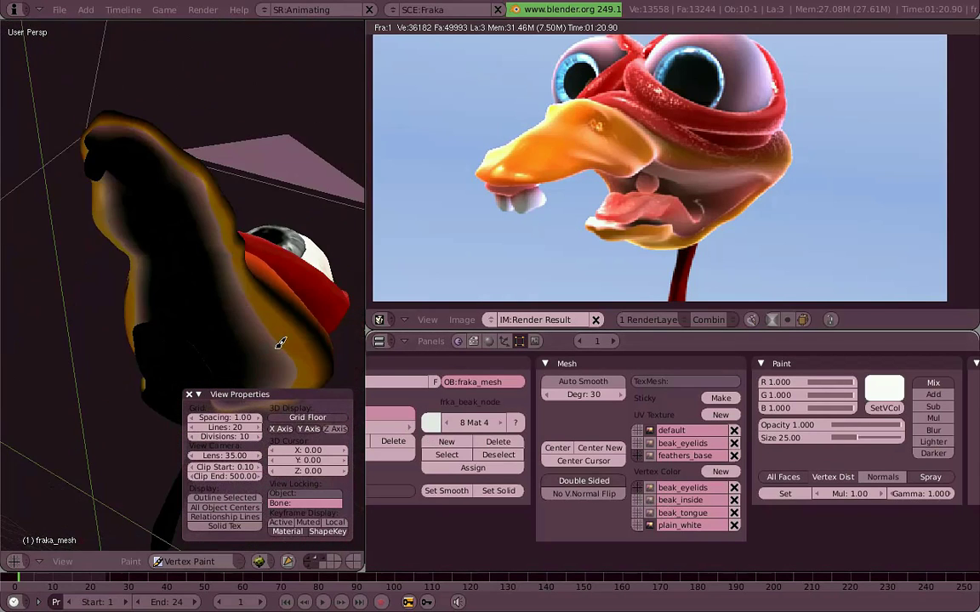
{"action": "mouse_move", "coordinate": [281, 343]}
{"action": "middle_mouse_down"}
{"action": "mouse_move", "coordinate": [127, 329]}
{"action": "mouse_move", "coordinate": [462, 328]}
{"action": "middle_mouse_up"}
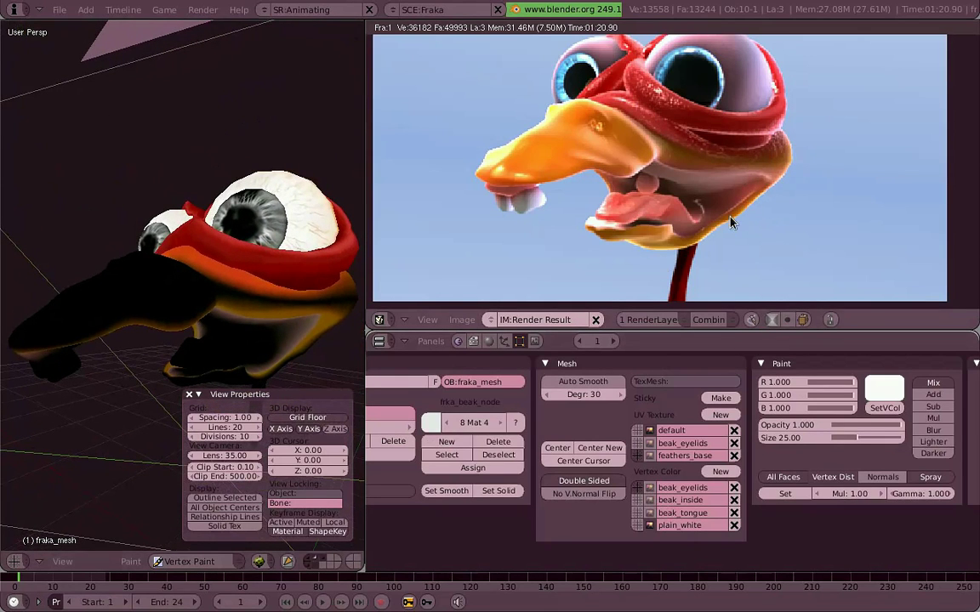
{"action": "mouse_move", "coordinate": [221, 281]}
{"action": "middle_mouse_down"}
{"action": "mouse_move", "coordinate": [191, 357]}
{"action": "mouse_move", "coordinate": [196, 383]}
{"action": "middle_mouse_up"}
{"action": "left_click", "coordinate": [189, 394]}
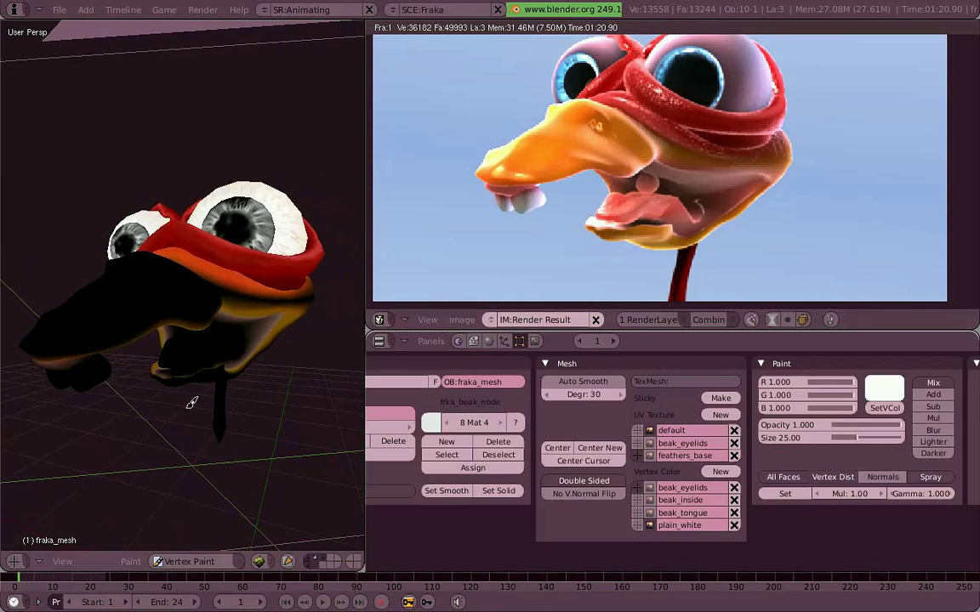
{"action": "left_click", "coordinate": [644, 522]}
{"action": "left_click", "coordinate": [644, 490]}
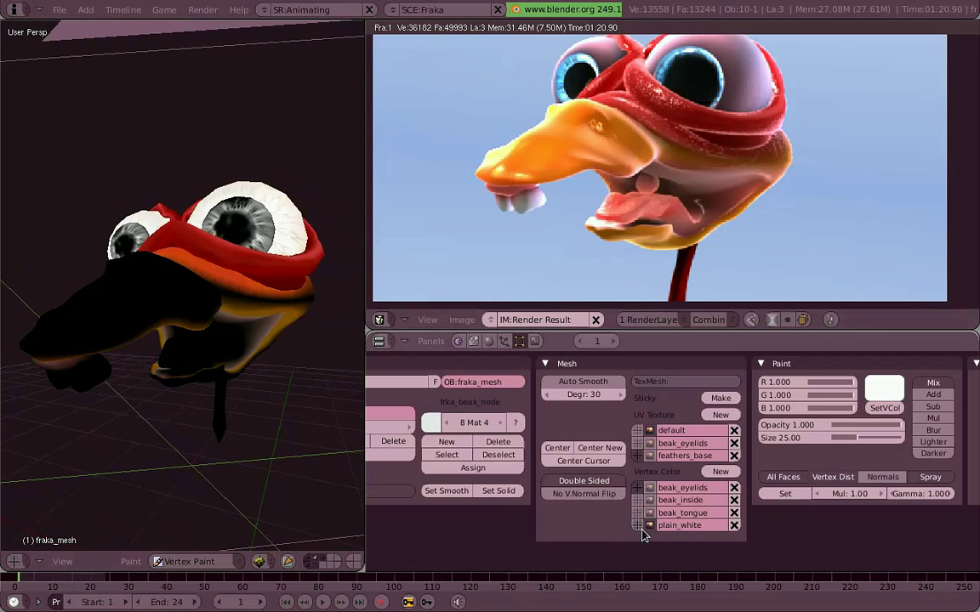
Step: Restore the beak's normal orange and pink colours and browse the frka_beak_nodes material settings
{"action": "left_click", "coordinate": [644, 488]}
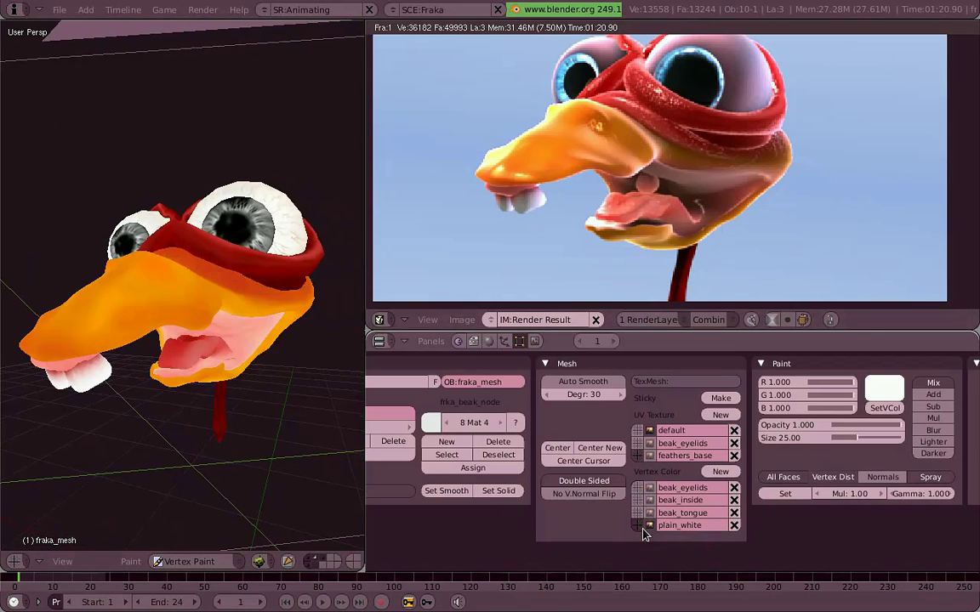
{"action": "left_click", "coordinate": [490, 342]}
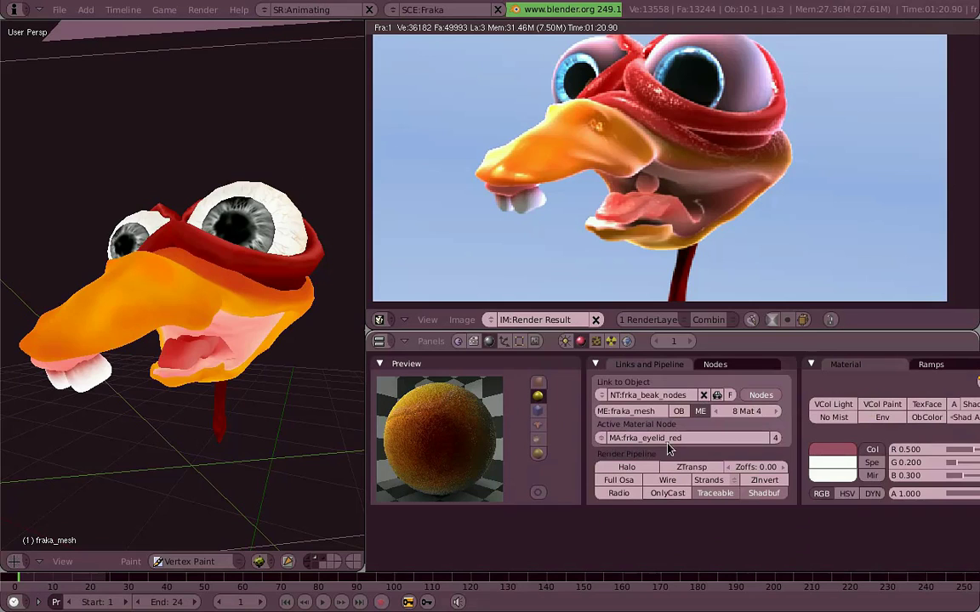
{"action": "left_click", "coordinate": [603, 440]}
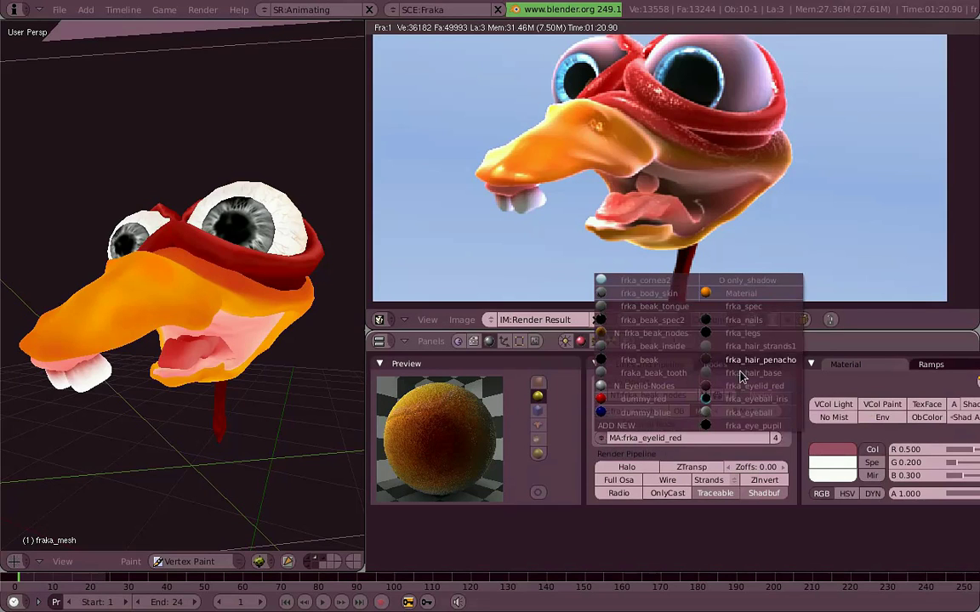
{"action": "left_click", "coordinate": [383, 322]}
Step: Turn the render area into the Node Editor and pan the beak node tree full-screen
{"action": "left_click", "coordinate": [396, 109]}
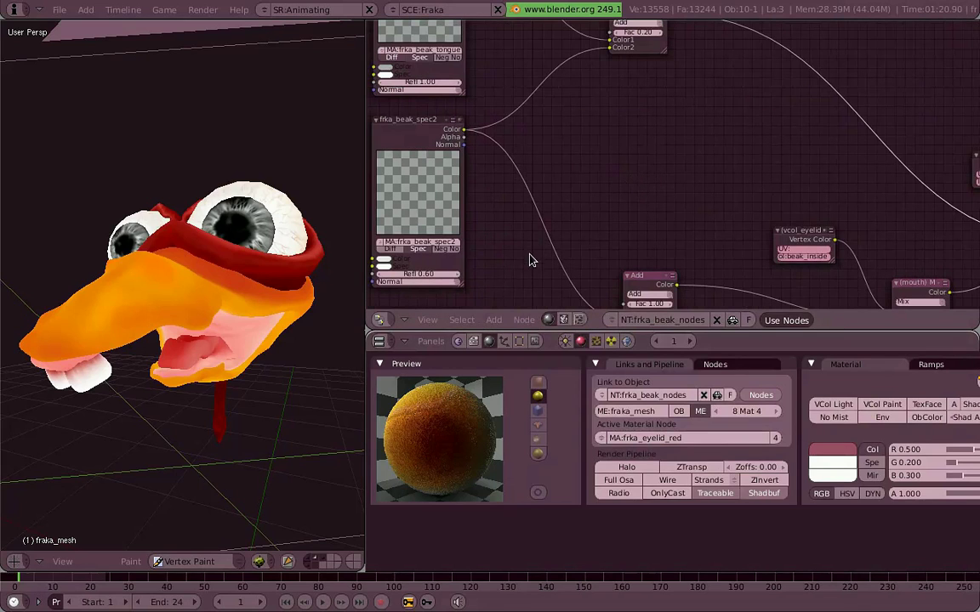
{"action": "key", "text": "ctrl+Up"}
{"action": "scroll", "coordinate": [545, 248], "scroll_direction": "down", "scroll_amount": 2}
{"action": "scroll", "coordinate": [605, 344], "scroll_direction": "down", "scroll_amount": 2}
{"action": "middle_click_drag", "start_coordinate": [605, 344], "coordinate": [564, 85]}
{"action": "key", "text": "ctrl+Down"}
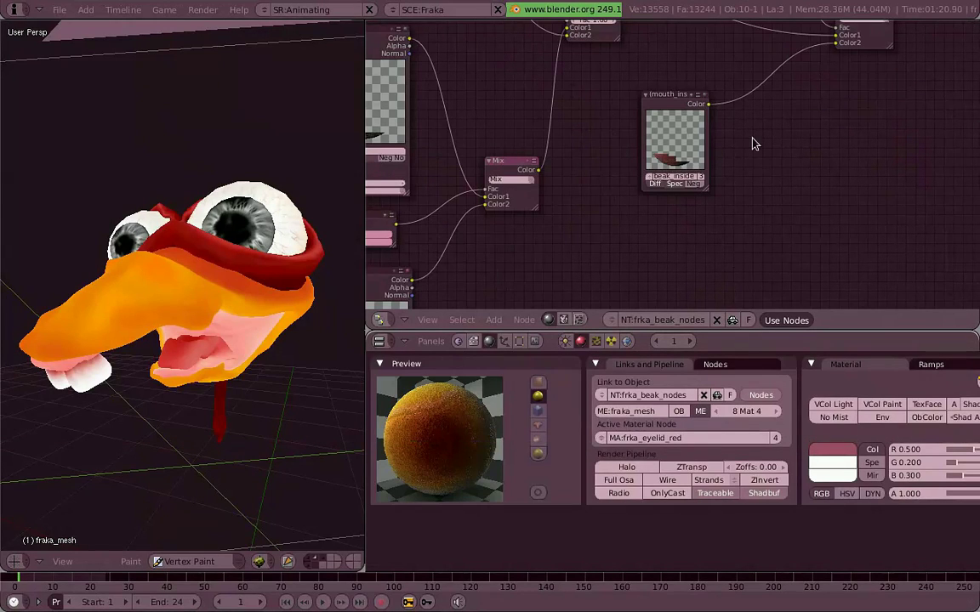
Step: Follow the tongue and mix nodes to Output, then zoom back onto frka_beak and the eyelid mix
{"action": "scroll", "coordinate": [723, 144], "scroll_direction": "down", "scroll_amount": 2}
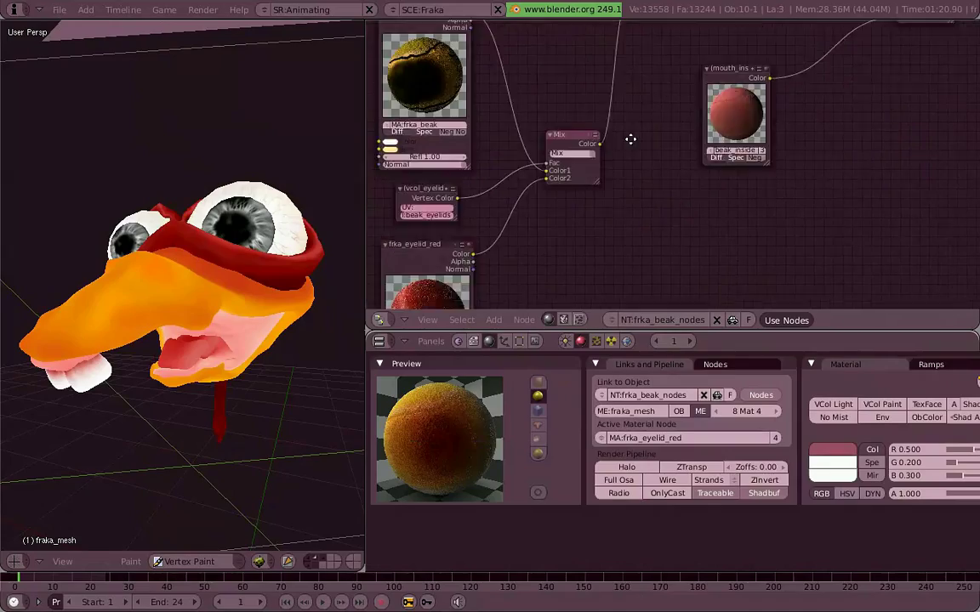
{"action": "key", "text": "ctrl+Up"}
{"action": "scroll", "coordinate": [571, 223], "scroll_direction": "down", "scroll_amount": 2}
{"action": "middle_click_drag", "start_coordinate": [575, 238], "coordinate": [672, 452]}
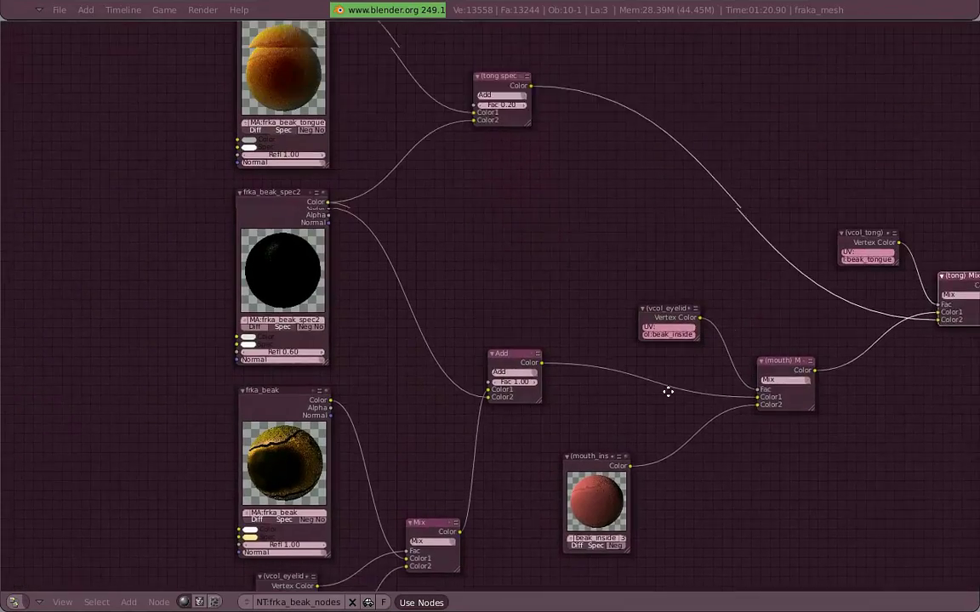
{"action": "mouse_move", "coordinate": [888, 451]}
{"action": "middle_mouse_down"}
{"action": "mouse_move", "coordinate": [629, 400]}
{"action": "mouse_move", "coordinate": [568, 400]}
{"action": "middle_mouse_up"}
{"action": "middle_click_drag", "start_coordinate": [168, 239], "coordinate": [192, 249]}
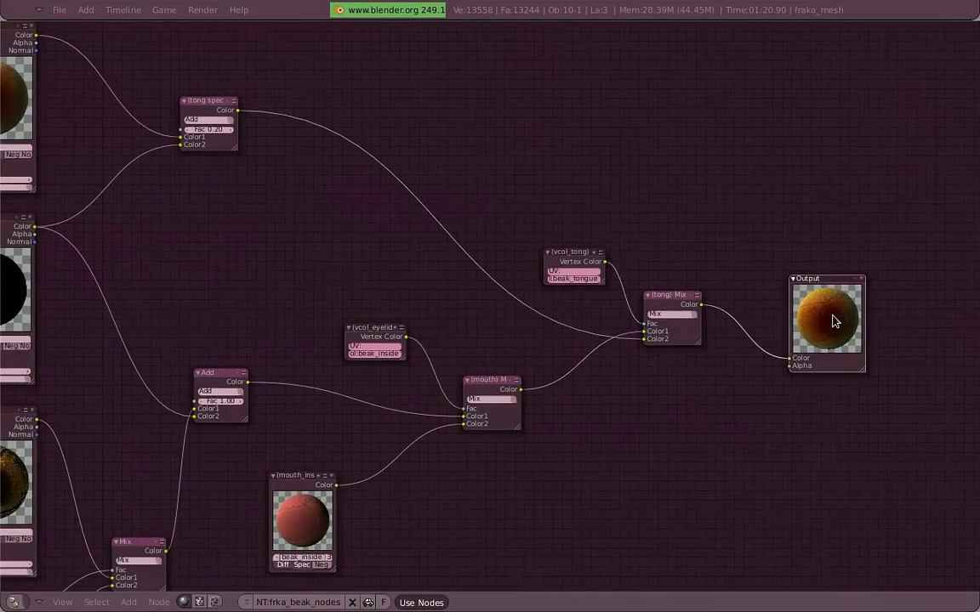
{"action": "key", "text": "ctrl+Up"}
{"action": "key", "text": "ctrl+Up"}
{"action": "middle_click_drag", "start_coordinate": [390, 304], "coordinate": [576, 339]}
{"action": "scroll", "coordinate": [574, 342], "scroll_direction": "up", "scroll_amount": 3}
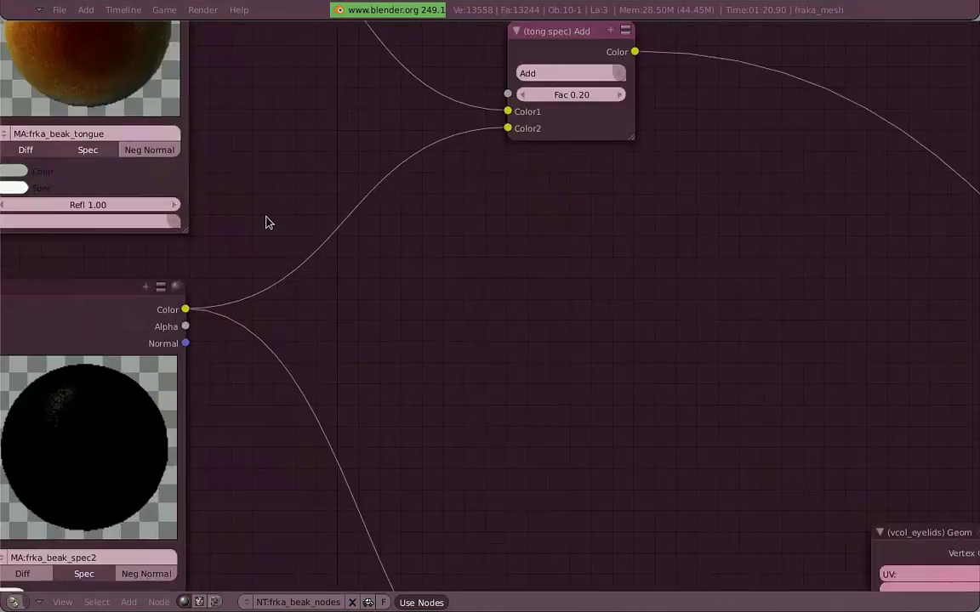
{"action": "scroll", "coordinate": [544, 399], "scroll_direction": "down", "scroll_amount": 1}
{"action": "mouse_move", "coordinate": [545, 400]}
{"action": "middle_mouse_down"}
{"action": "mouse_move", "coordinate": [678, 142]}
{"action": "mouse_move", "coordinate": [607, 292]}
{"action": "mouse_move", "coordinate": [621, 92]}
{"action": "mouse_move", "coordinate": [628, 103]}
{"action": "mouse_move", "coordinate": [495, 254]}
{"action": "middle_mouse_up"}
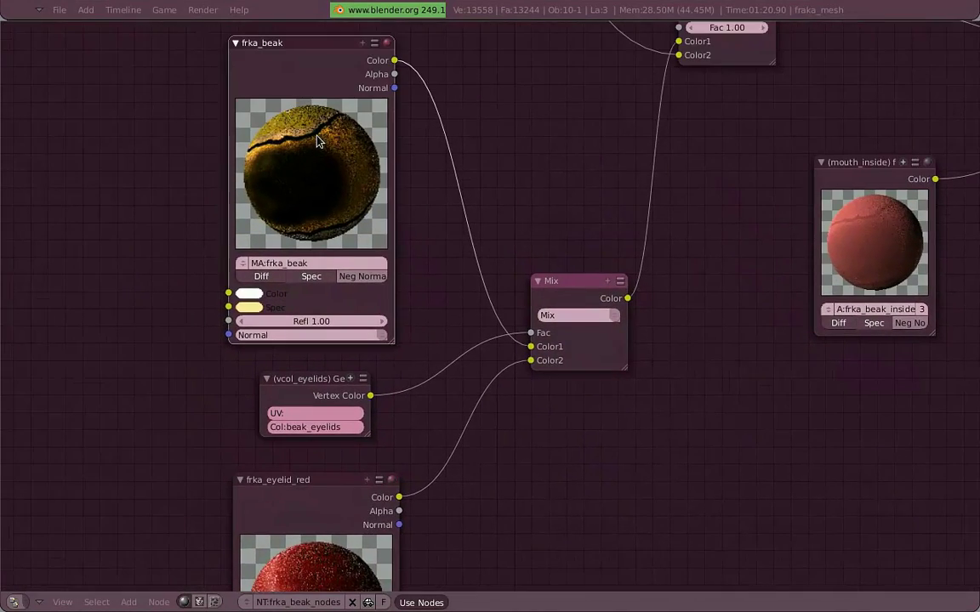
Step: Rearrange the material buttons: collapse preview and subsurface panels, detach Map Input, shrink panels to fit
{"action": "key", "text": "ctrl+Up"}
{"action": "middle_click_drag", "start_coordinate": [662, 136], "coordinate": [541, 150]}
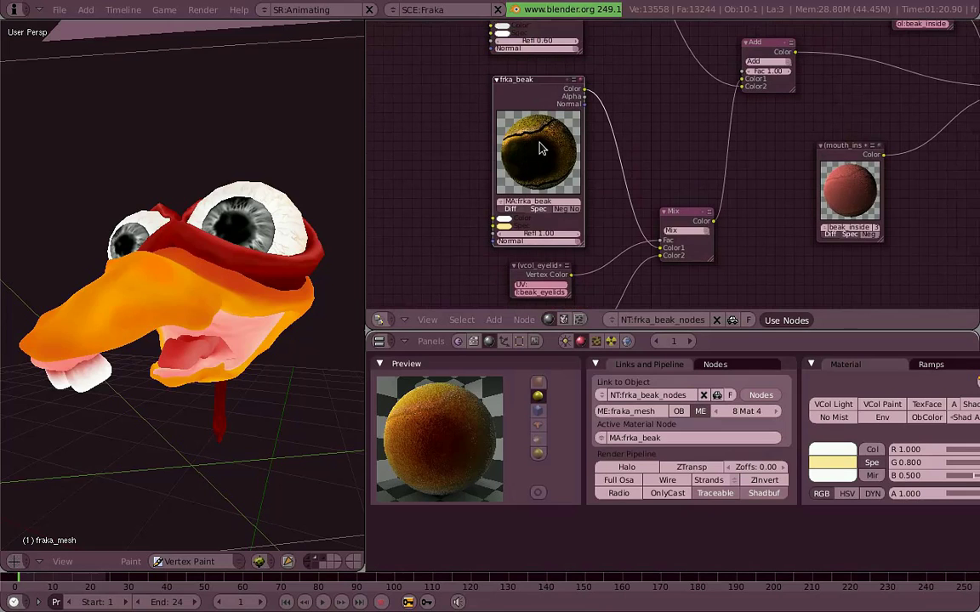
{"action": "left_click", "coordinate": [381, 364]}
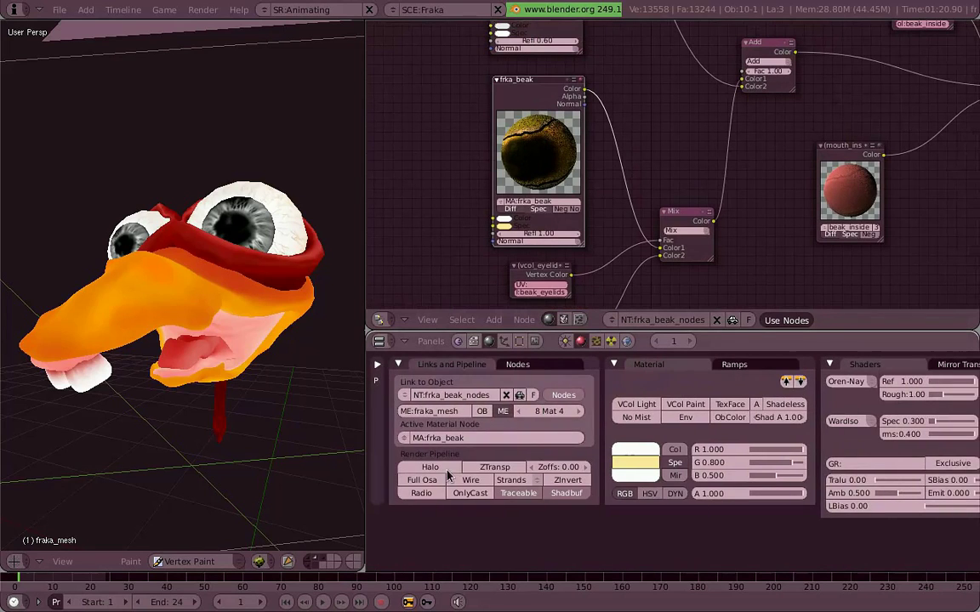
{"action": "scroll", "coordinate": [680, 425], "scroll_direction": "right", "scroll_amount": 3, "text": "ctrl"}
{"action": "scroll", "coordinate": [762, 414], "scroll_direction": "right", "scroll_amount": 3, "text": "ctrl"}
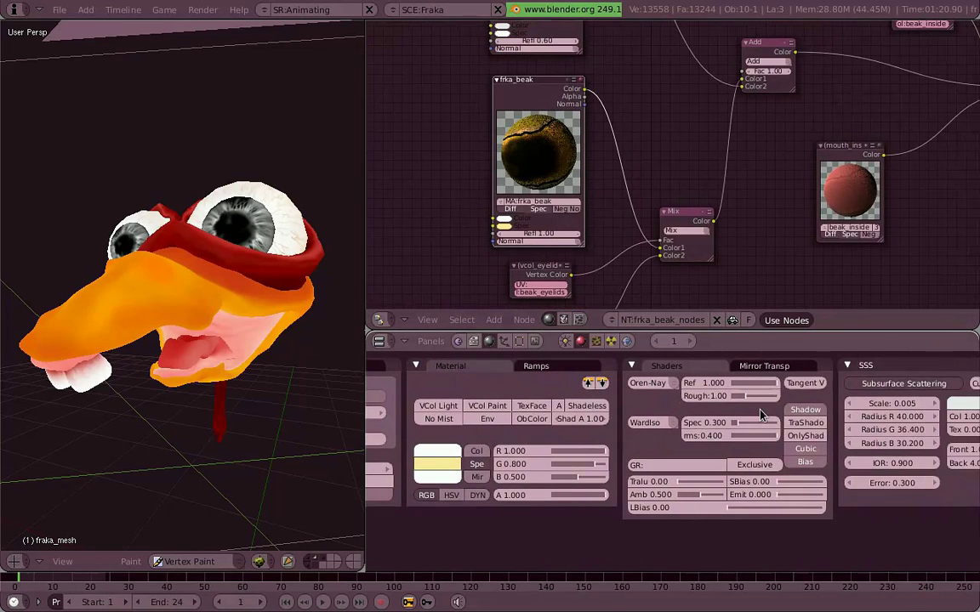
{"action": "left_click", "coordinate": [847, 365]}
{"action": "middle_click_drag", "start_coordinate": [847, 401], "coordinate": [631, 401]}
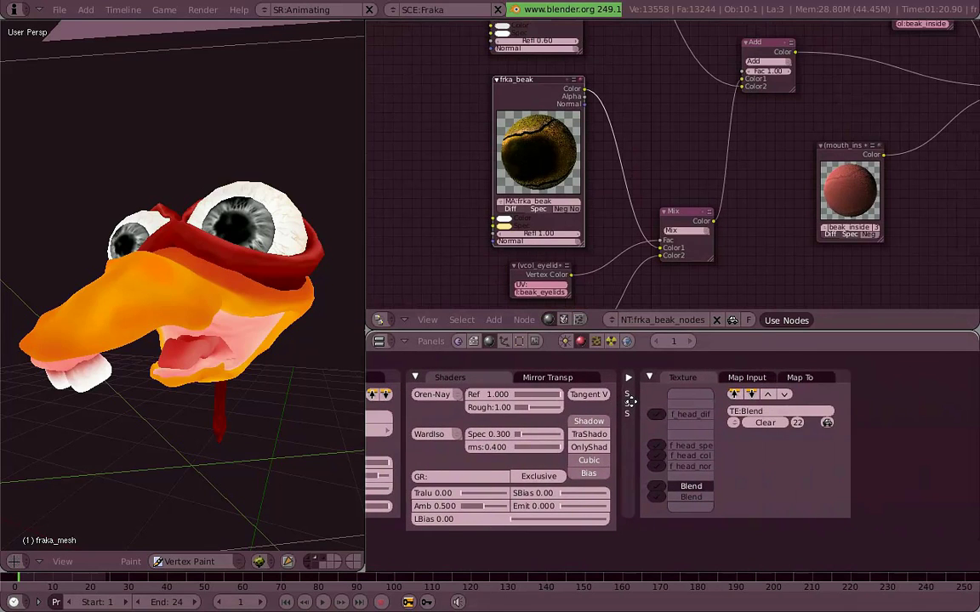
{"action": "left_click_drag", "start_coordinate": [747, 377], "coordinate": [860, 377]}
{"action": "key", "text": "KP_Subtract"}
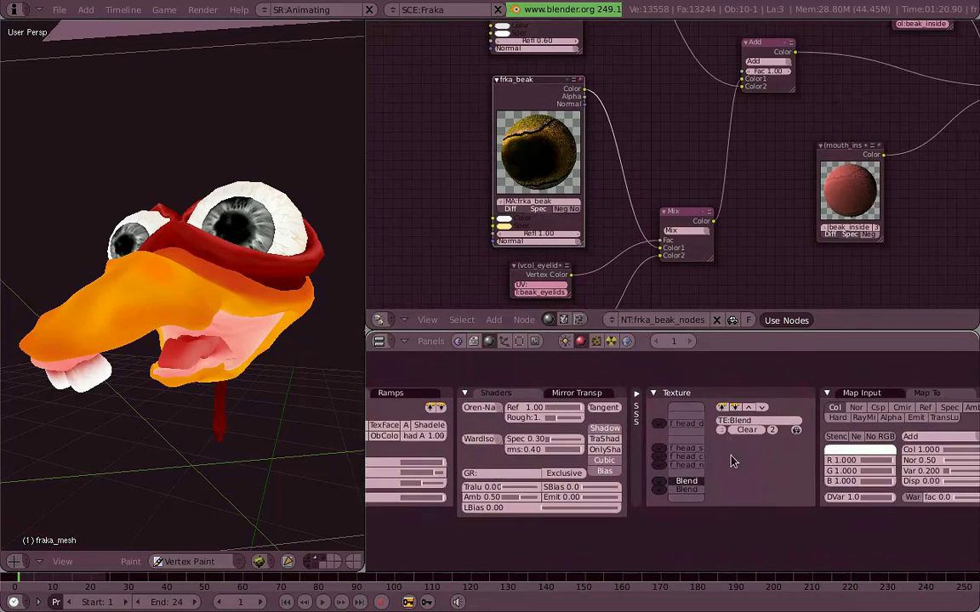
{"action": "mouse_move", "coordinate": [730, 461]}
{"action": "middle_mouse_down"}
{"action": "mouse_move", "coordinate": [689, 429]}
{"action": "mouse_move", "coordinate": [770, 436]}
{"action": "middle_mouse_up"}
{"action": "key", "text": "KP_Subtract"}
Step: Split the settings window so the lower half shows headerless Texture buttons, then frame frka_eyelid_red
{"action": "right_click", "coordinate": [368, 497]}
{"action": "left_click", "coordinate": [331, 447]}
{"action": "left_click", "coordinate": [525, 463]}
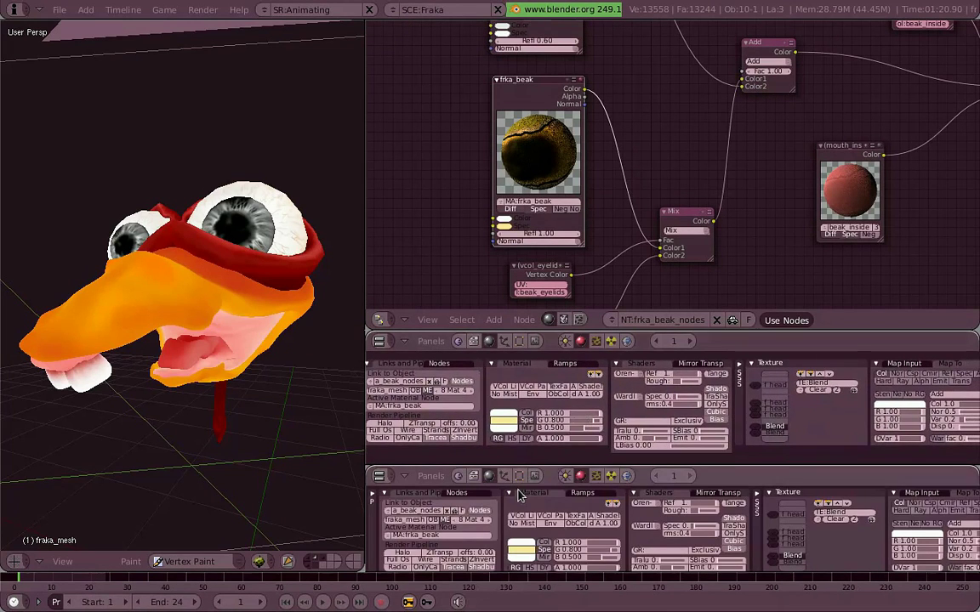
{"action": "left_click_drag", "start_coordinate": [533, 474], "coordinate": [533, 463]}
{"action": "left_click", "coordinate": [597, 464]}
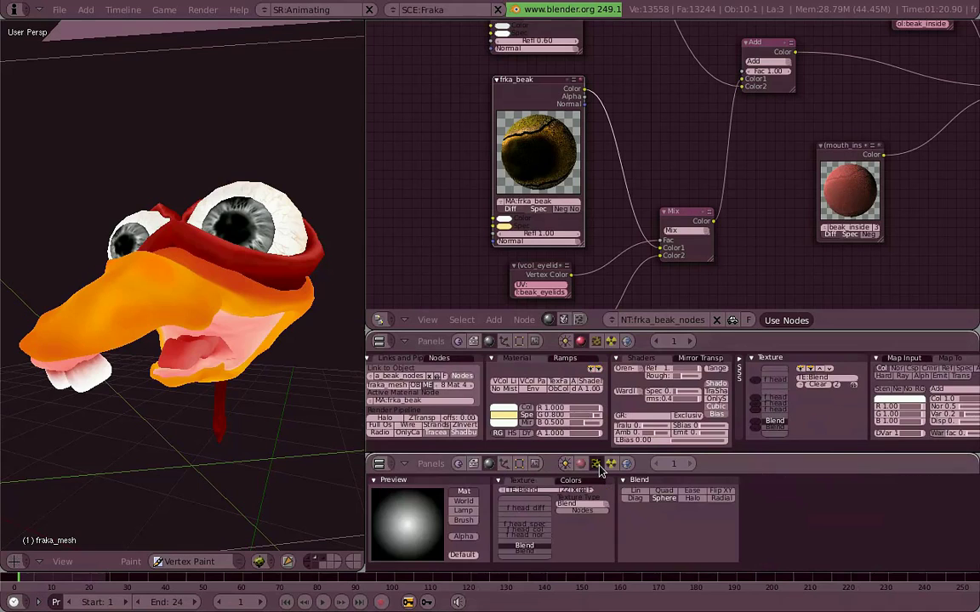
{"action": "right_click", "coordinate": [764, 470]}
{"action": "left_click", "coordinate": [740, 494]}
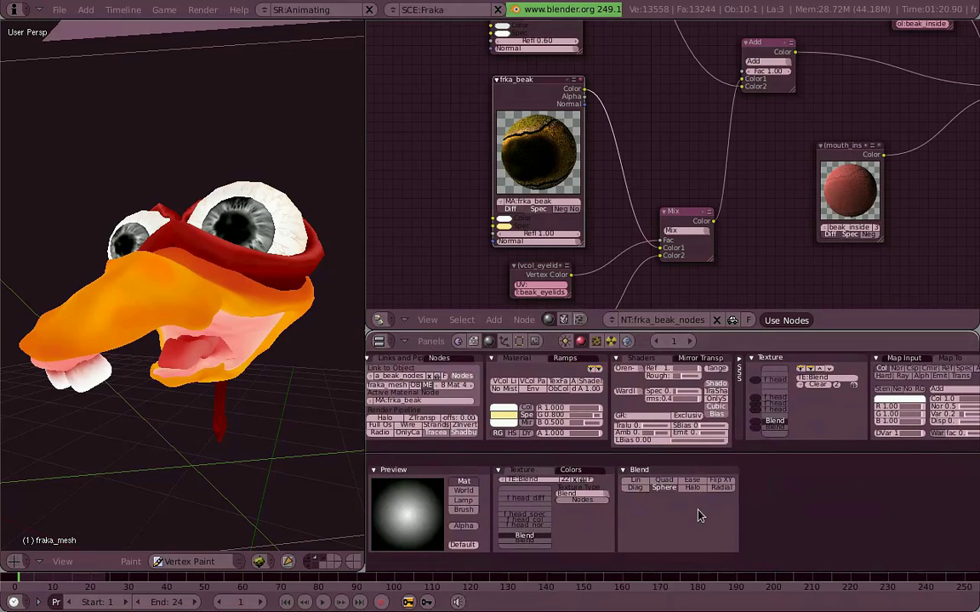
{"action": "middle_click_drag", "start_coordinate": [697, 516], "coordinate": [842, 509], "text": "ctrl"}
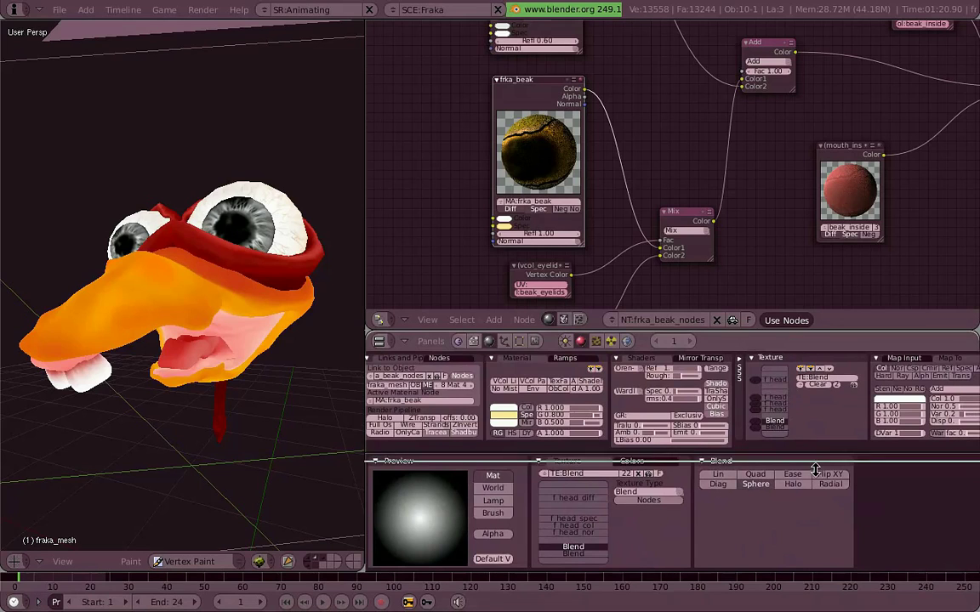
{"action": "left_click_drag", "start_coordinate": [805, 456], "coordinate": [808, 460]}
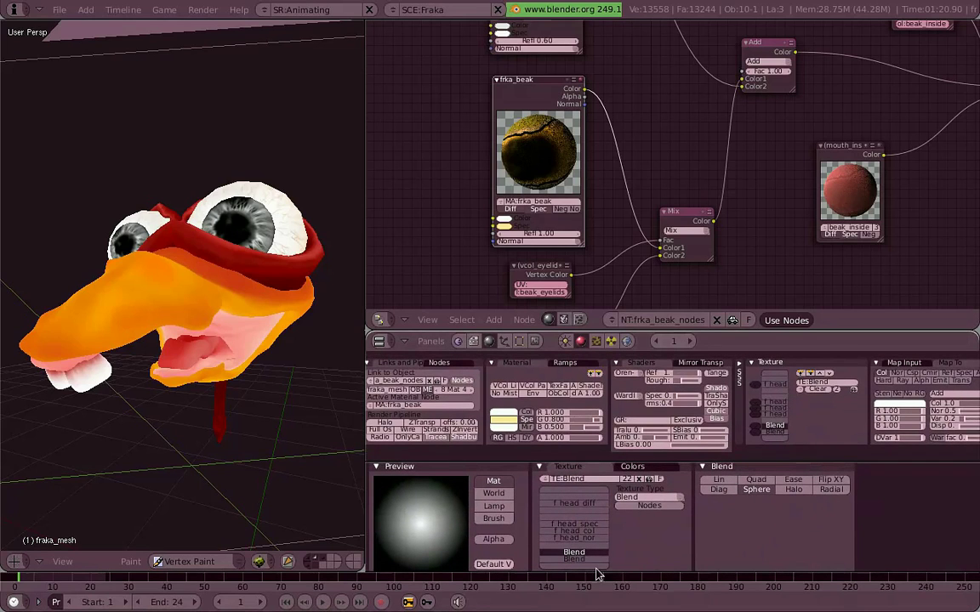
{"action": "middle_click_drag", "start_coordinate": [608, 177], "coordinate": [497, 248]}
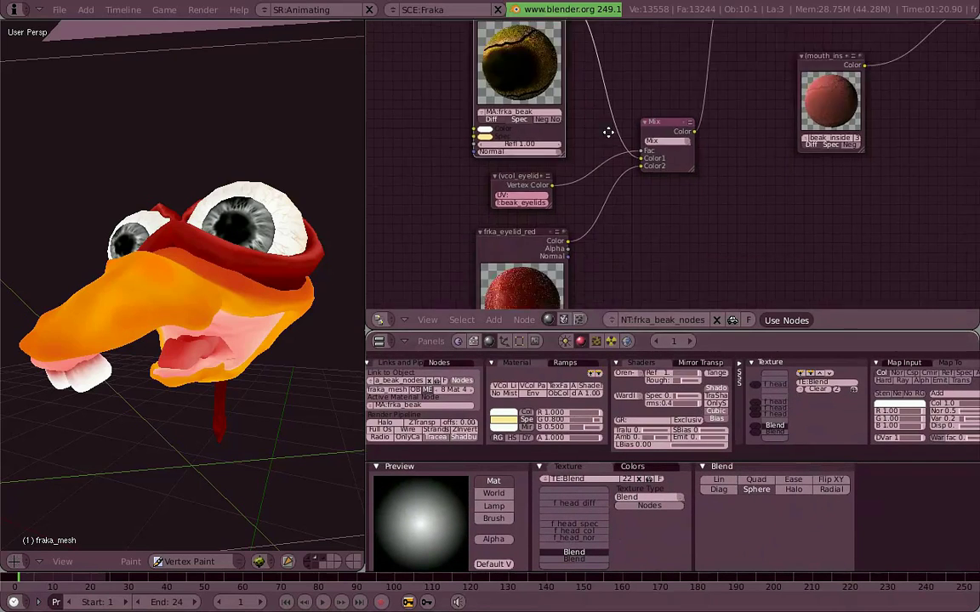
{"action": "left_click", "coordinate": [498, 249]}
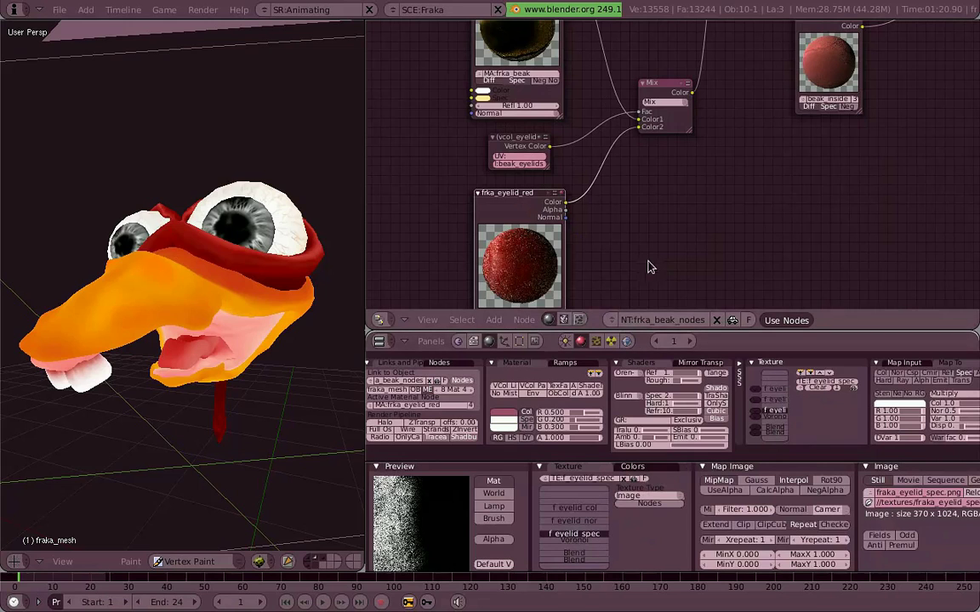
{"action": "scroll", "coordinate": [649, 267], "scroll_direction": "down", "scroll_amount": 3, "text": "shift"}
{"action": "scroll", "coordinate": [553, 233], "scroll_direction": "up", "scroll_amount": 1}
{"action": "scroll", "coordinate": [553, 233], "scroll_direction": "up", "scroll_amount": 1}
{"action": "middle_click_drag", "start_coordinate": [553, 233], "coordinate": [644, 189]}
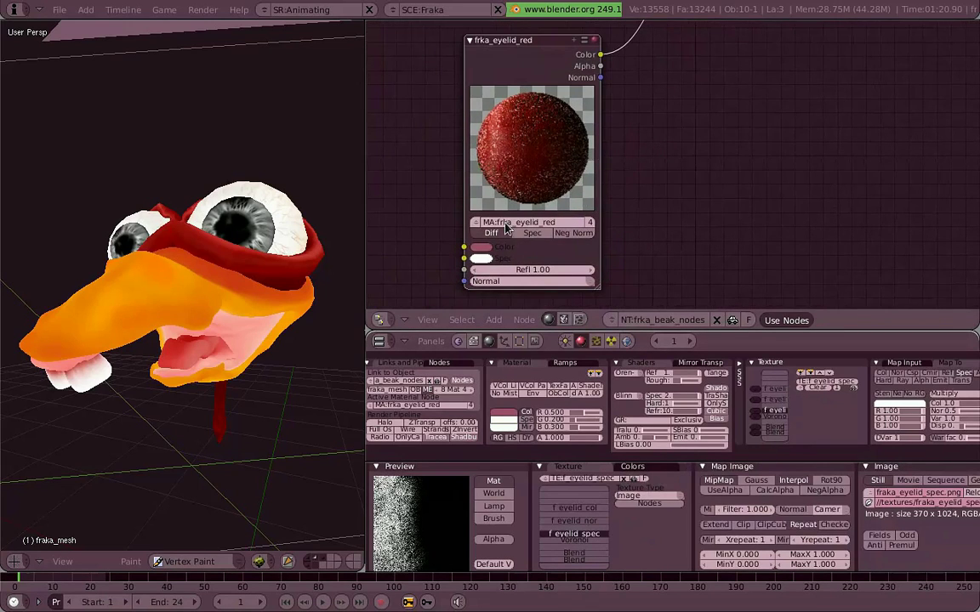
{"action": "scroll", "coordinate": [641, 120], "scroll_direction": "up", "scroll_amount": 2, "text": "shift"}
{"action": "scroll", "coordinate": [579, 136], "scroll_direction": "up", "scroll_amount": 3, "text": "shift"}
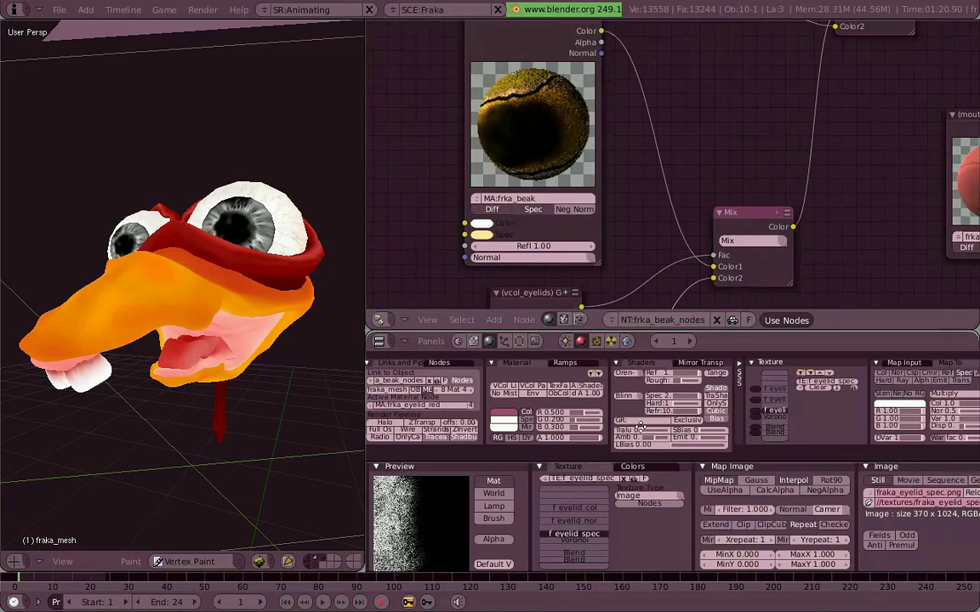
{"action": "left_click", "coordinate": [523, 143]}
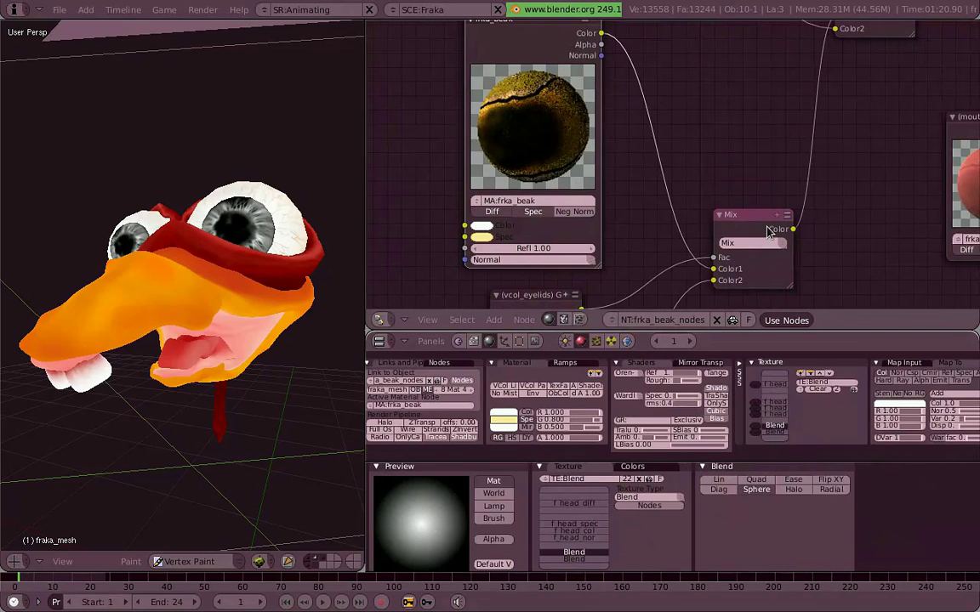
Step: Reconnect the beak_eyelids vertex colour to the Mix node's factor input
{"action": "middle_click_drag", "start_coordinate": [770, 227], "coordinate": [746, 172]}
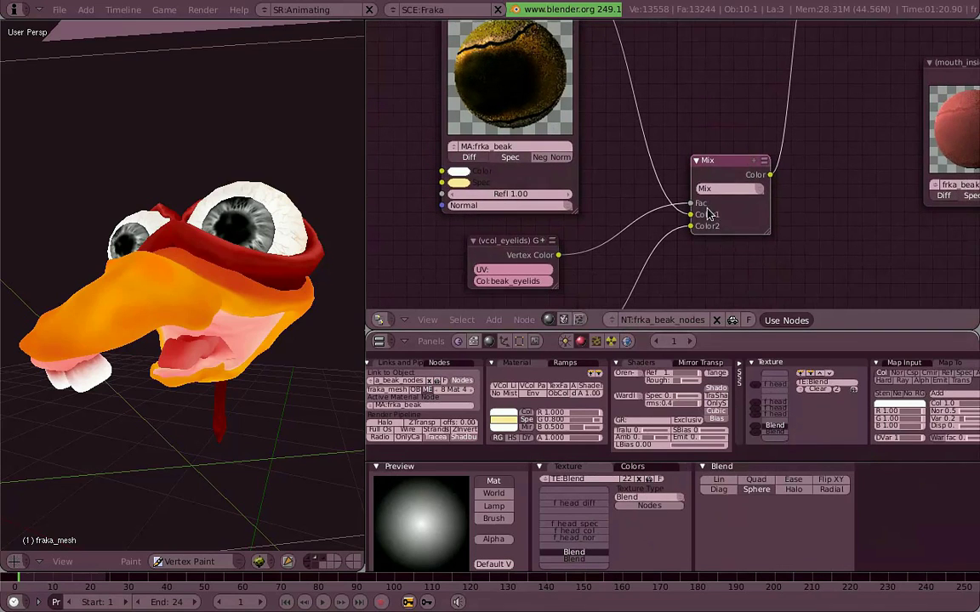
{"action": "left_click_drag", "start_coordinate": [689, 205], "coordinate": [751, 207]}
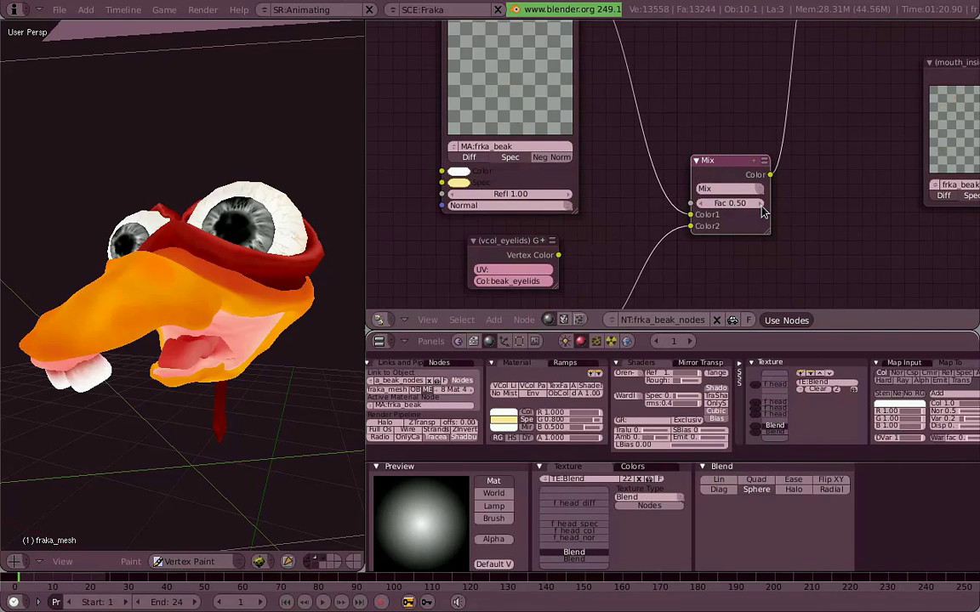
{"action": "left_click_drag", "start_coordinate": [558, 256], "coordinate": [689, 204]}
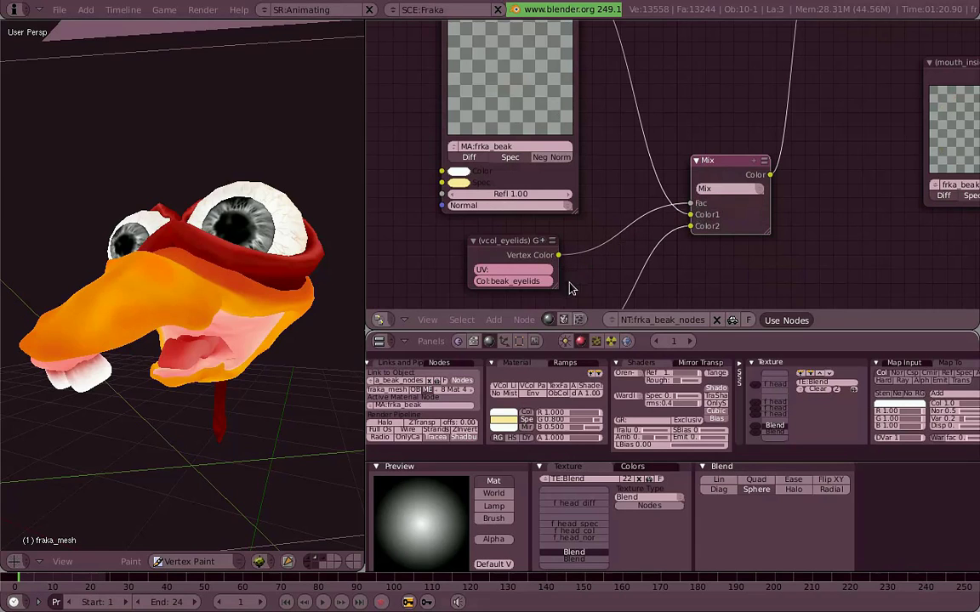
Step: Add a Geometry input node beside vcol_eyelids and widen it
{"action": "middle_click_drag", "start_coordinate": [499, 255], "coordinate": [556, 203]}
{"action": "key", "text": "space"}
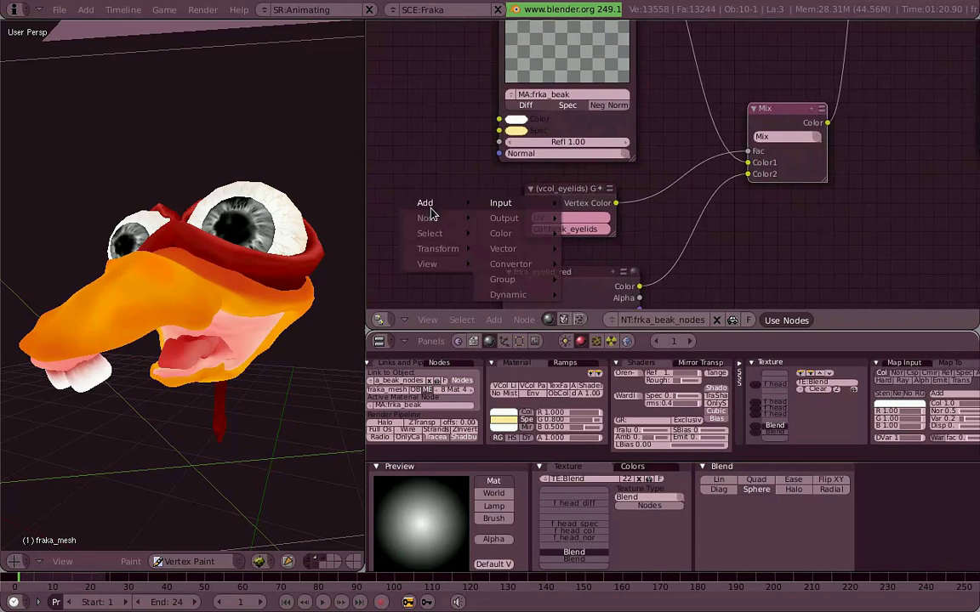
{"action": "left_click", "coordinate": [601, 209]}
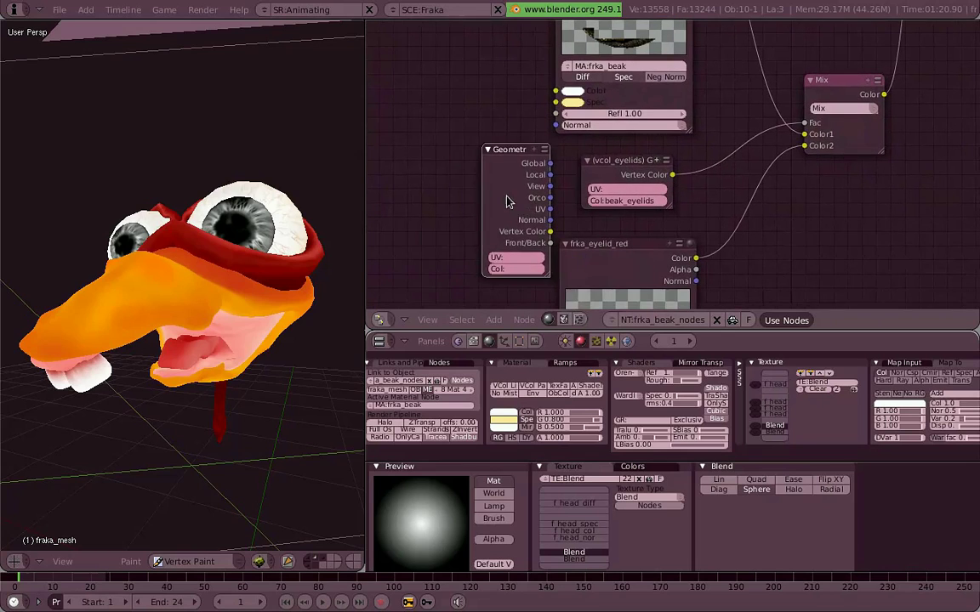
{"action": "left_click_drag", "start_coordinate": [497, 265], "coordinate": [510, 265]}
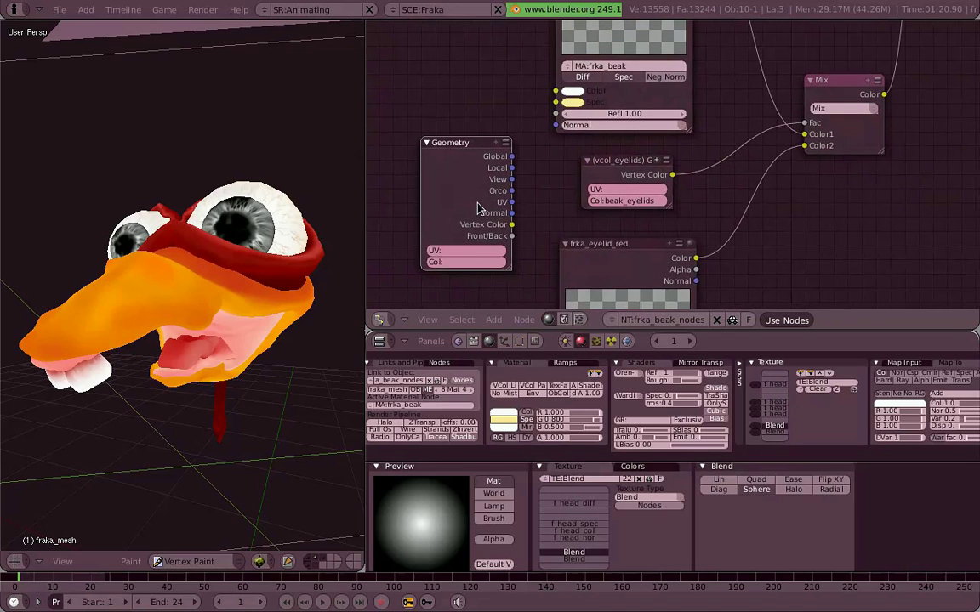
Step: Reveal all output sockets of vcol_eyelids and nudge it up-left
{"action": "left_click", "coordinate": [660, 170]}
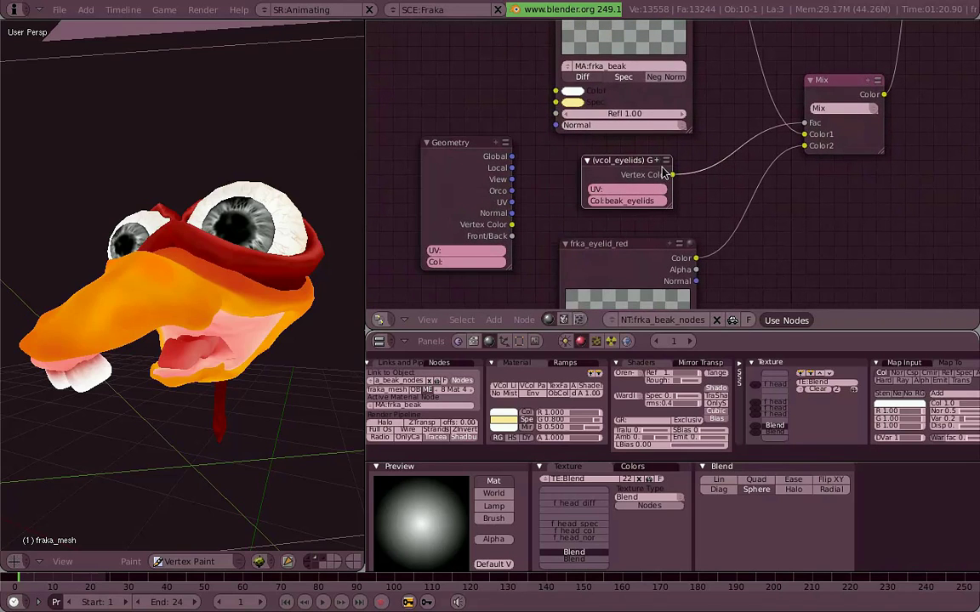
{"action": "key", "text": "ctrl+h"}
{"action": "left_click_drag", "start_coordinate": [657, 170], "coordinate": [647, 141]}
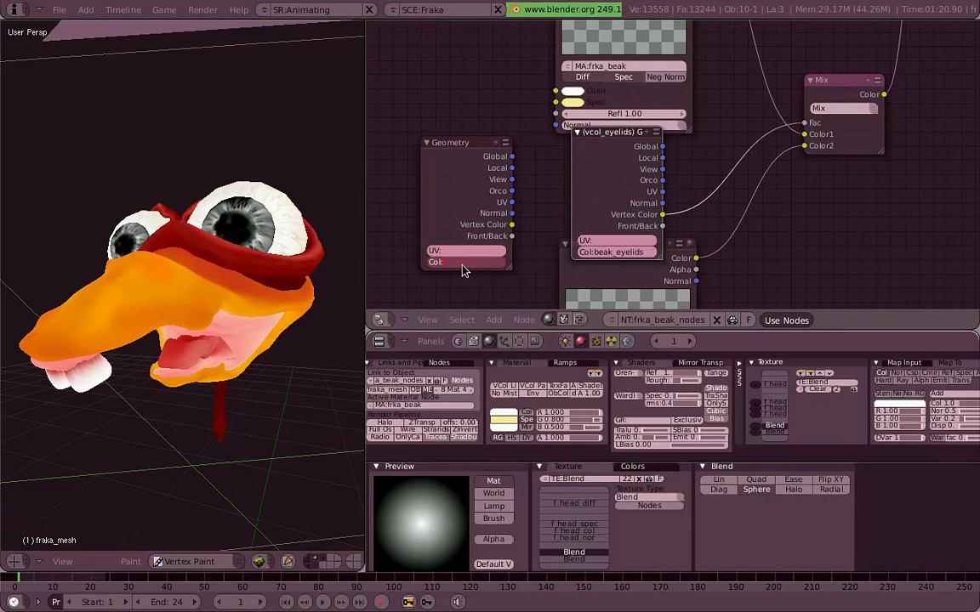
Step: Make another vertex colour layer active in the Editing buttons and change the viewport draw type
{"action": "left_click", "coordinate": [519, 342]}
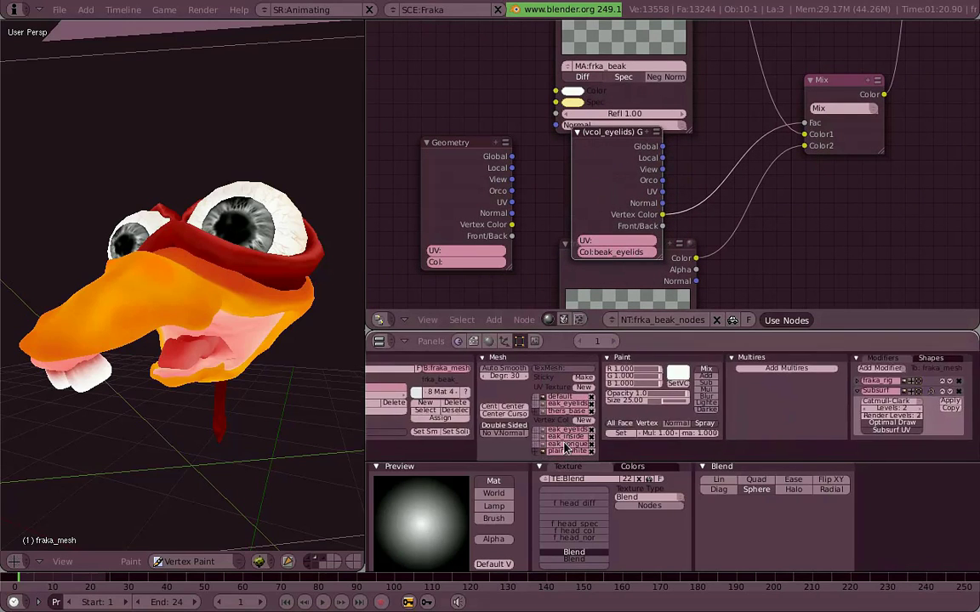
{"action": "mouse_move", "coordinate": [565, 440]}
{"action": "middle_mouse_down", "text": "ctrl"}
{"action": "mouse_move", "coordinate": [649, 375]}
{"action": "mouse_move", "coordinate": [549, 410]}
{"action": "middle_mouse_up", "text": "ctrl"}
{"action": "left_click", "coordinate": [547, 406]}
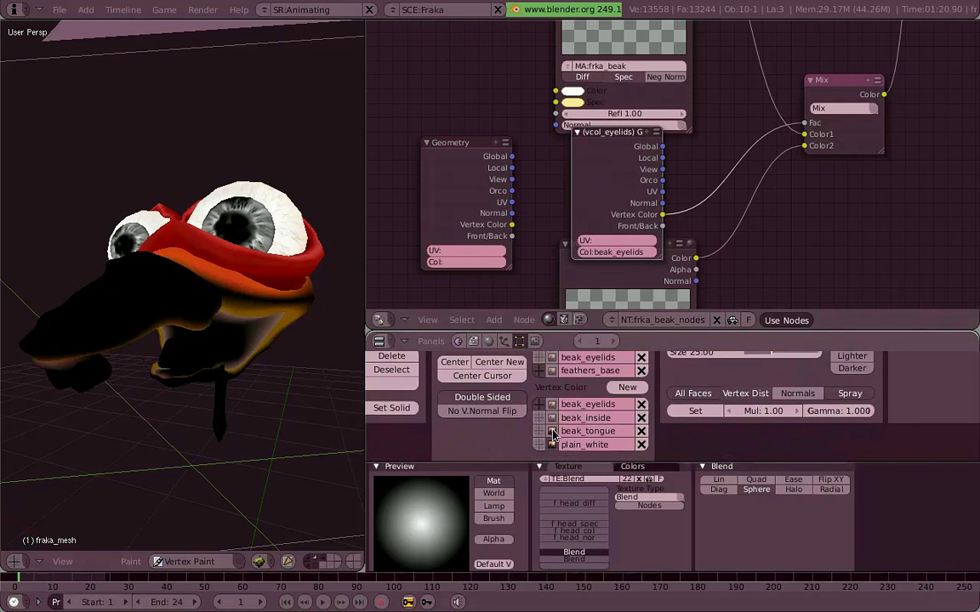
{"action": "middle_click_drag", "start_coordinate": [255, 298], "coordinate": [265, 349]}
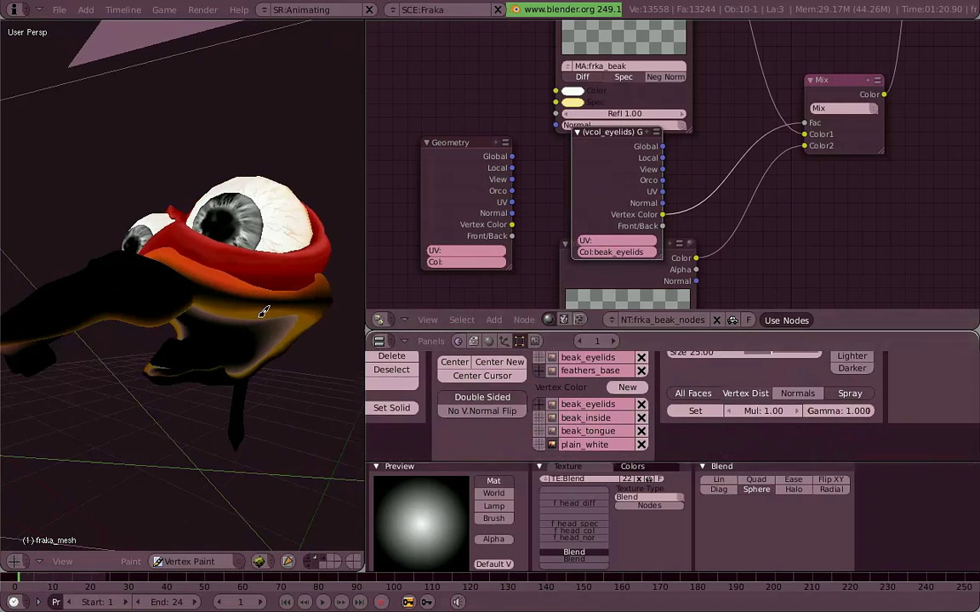
{"action": "key", "text": "d"}
{"action": "left_click", "coordinate": [273, 518]}
Step: Delete the Geometry node and hide vcol_eyelids' unused sockets again
{"action": "mouse_move", "coordinate": [273, 518]}
{"action": "middle_mouse_down"}
{"action": "mouse_move", "coordinate": [89, 300]}
{"action": "mouse_move", "coordinate": [612, 253]}
{"action": "middle_mouse_up"}
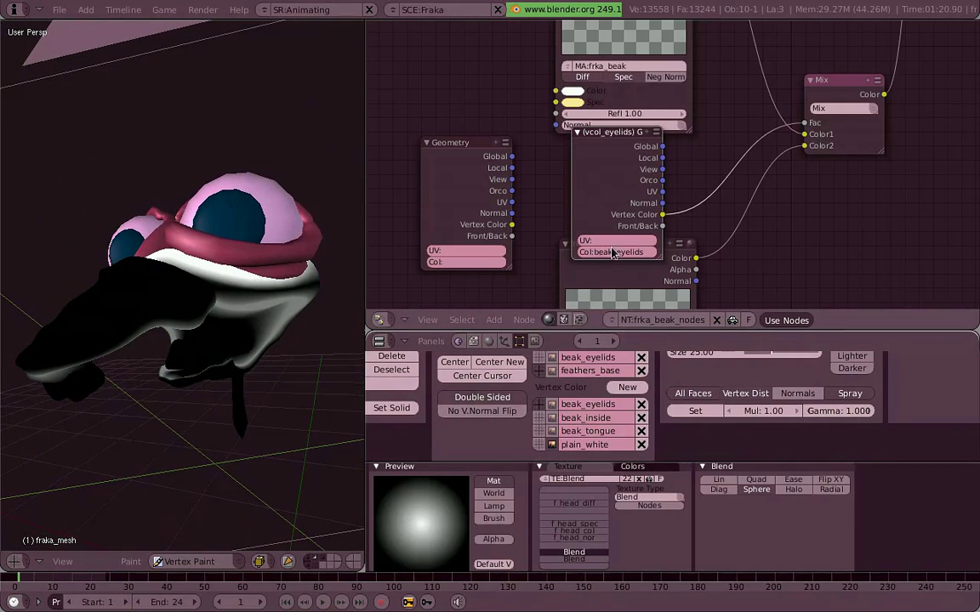
{"action": "key", "text": "x"}
{"action": "left_click", "coordinate": [651, 138]}
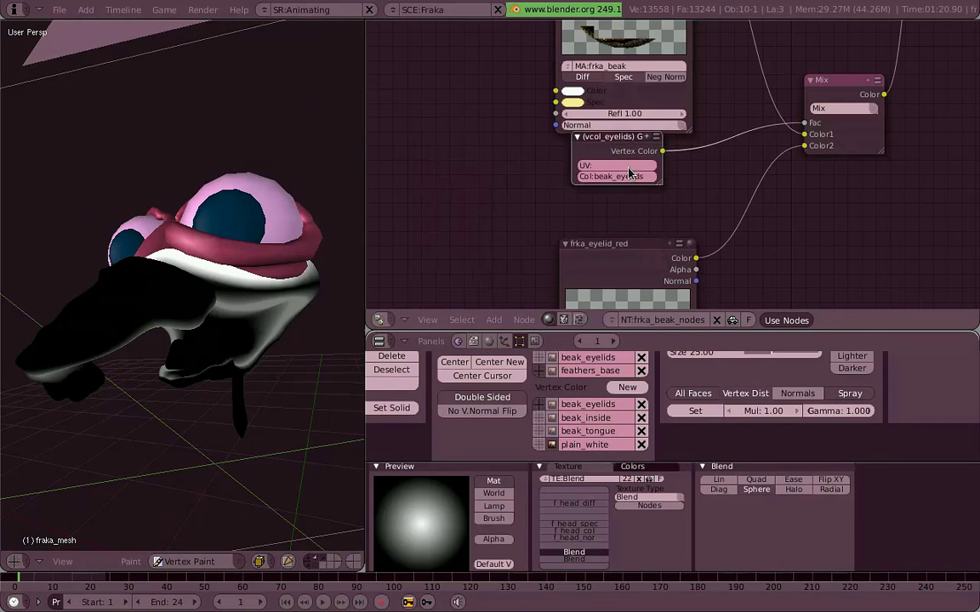
Step: Nudge the Mix node up-left and select the Add node
{"action": "scroll", "coordinate": [718, 262], "scroll_direction": "down", "scroll_amount": 3}
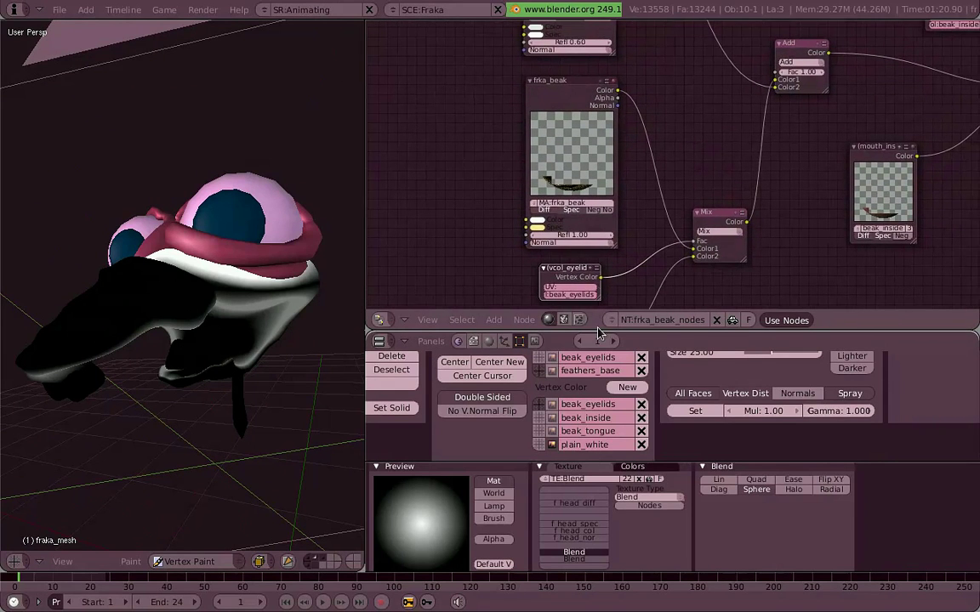
{"action": "left_click_drag", "start_coordinate": [728, 222], "coordinate": [720, 212]}
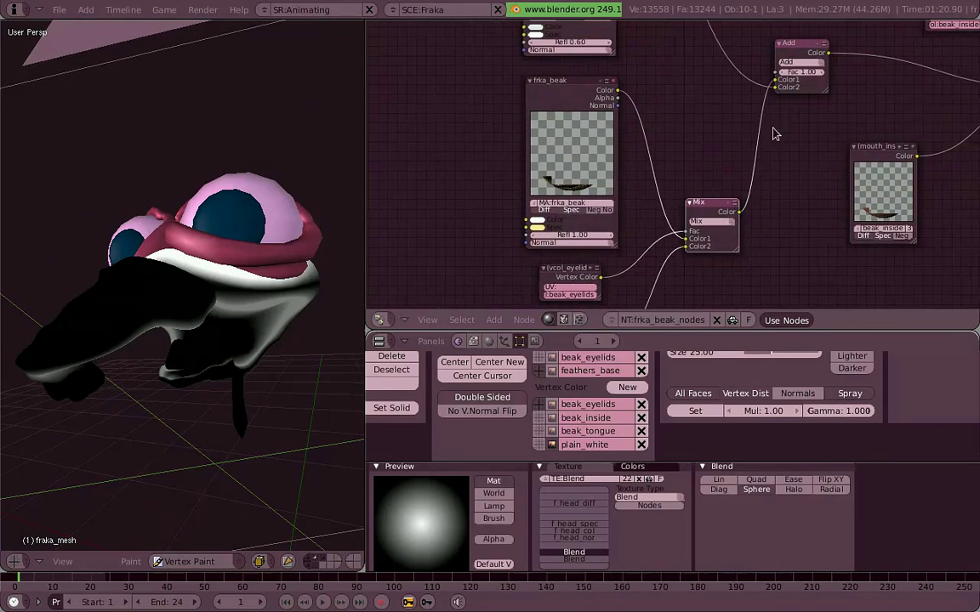
{"action": "left_click", "coordinate": [800, 53]}
Step: Pan and zoom the Node Editor to centre the frka_beak_spec2 node
{"action": "middle_click_drag", "start_coordinate": [600, 146], "coordinate": [529, 308]}
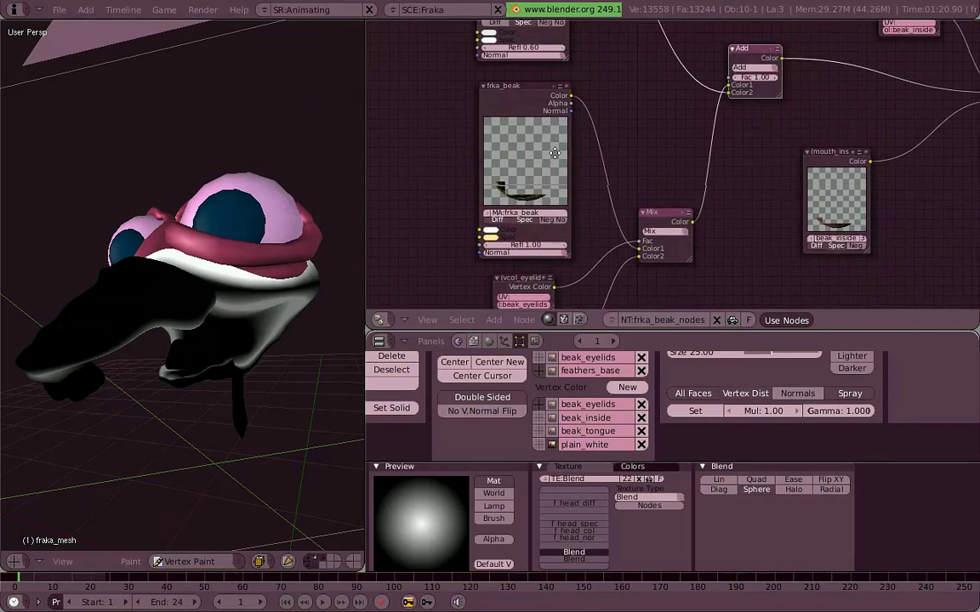
{"action": "middle_click_drag", "start_coordinate": [612, 154], "coordinate": [604, 179]}
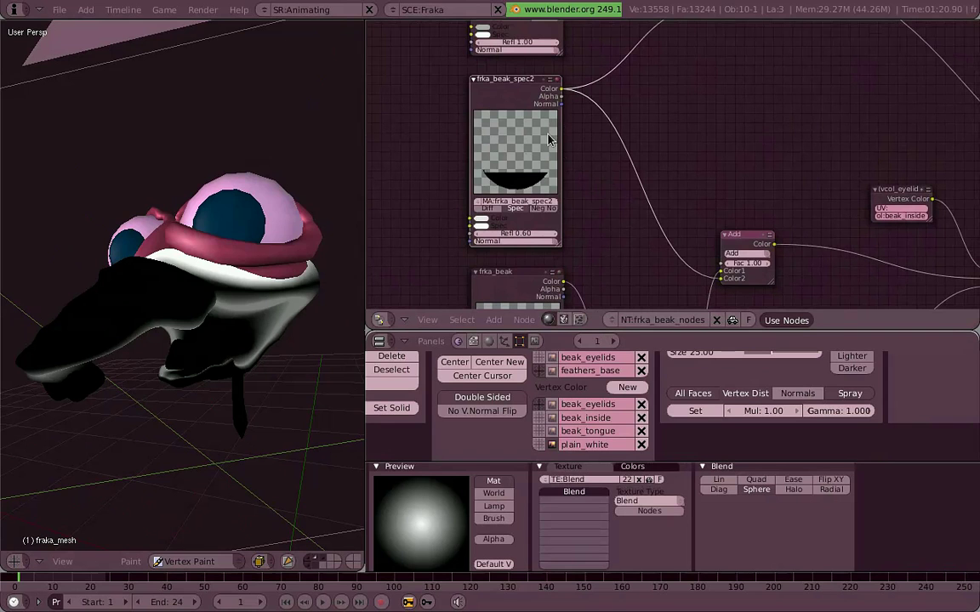
{"action": "scroll", "coordinate": [568, 177], "scroll_direction": "up", "scroll_amount": 1}
{"action": "scroll", "coordinate": [591, 160], "scroll_direction": "up", "scroll_amount": 2}
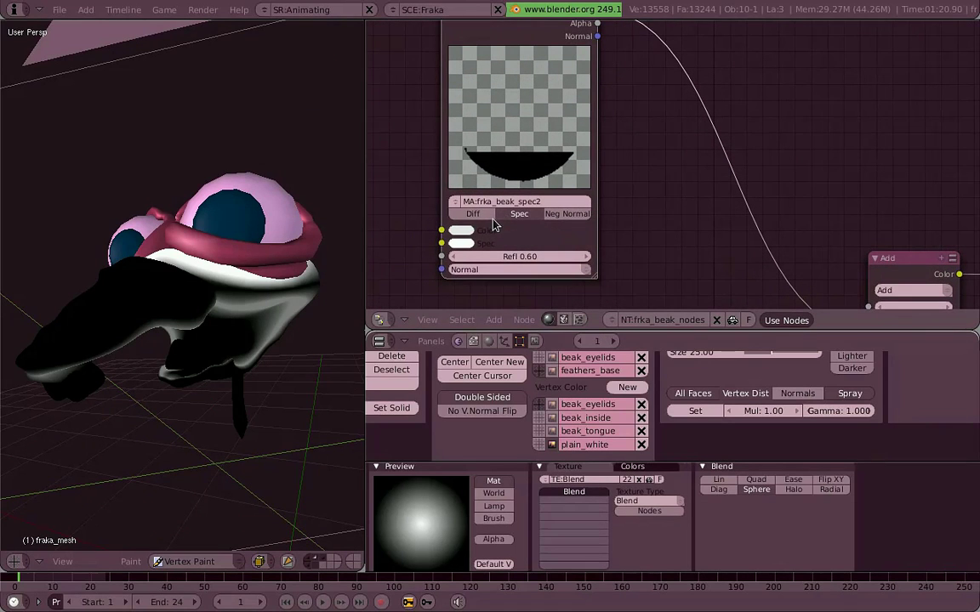
{"action": "scroll", "coordinate": [551, 150], "scroll_direction": "down", "scroll_amount": 4}
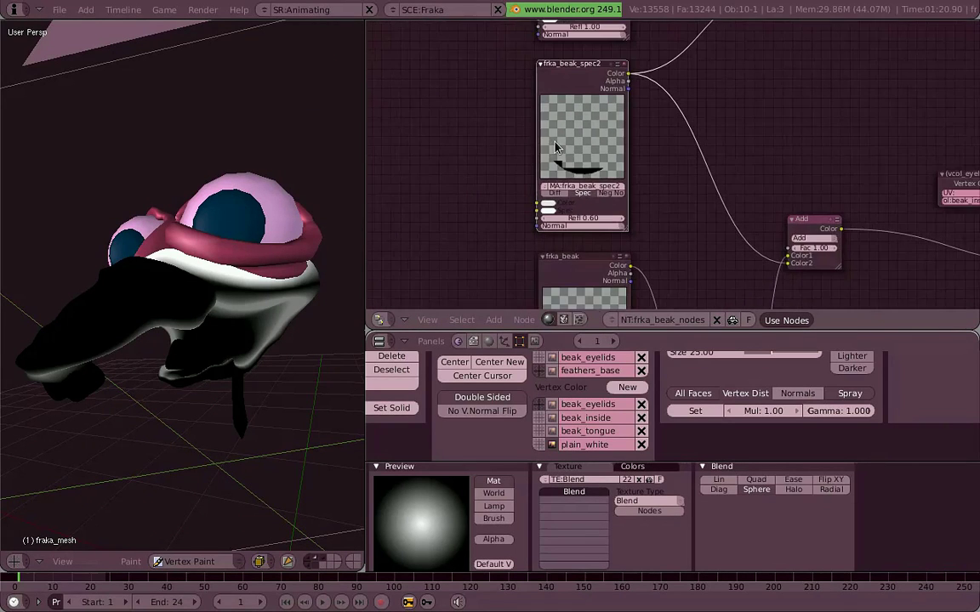
{"action": "scroll", "coordinate": [552, 126], "scroll_direction": "up", "scroll_amount": 2}
Step: Return to material settings, make frka_beak_tongue active and select the tong spec Add node
{"action": "left_click", "coordinate": [488, 340]}
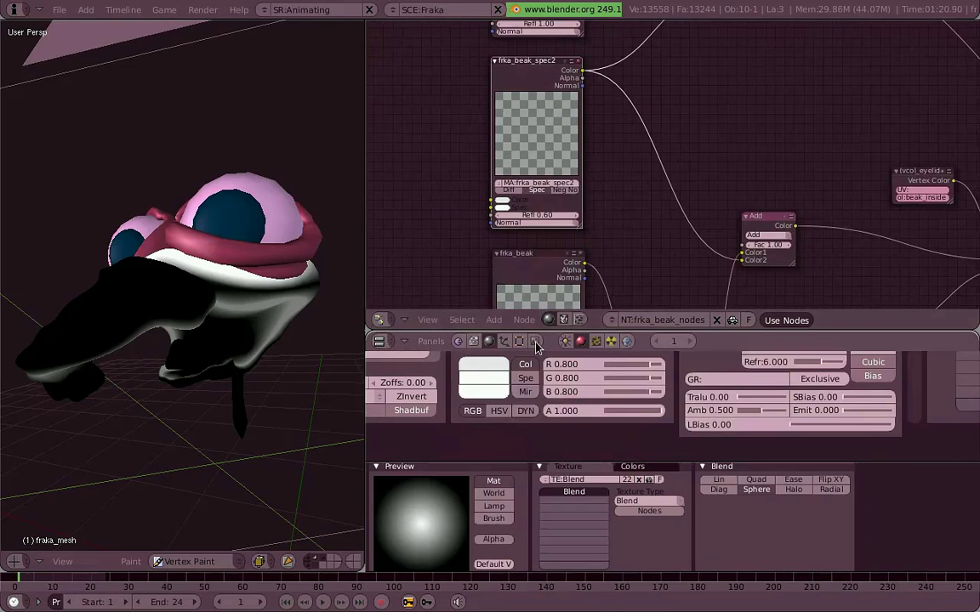
{"action": "mouse_move", "coordinate": [601, 394]}
{"action": "middle_mouse_down"}
{"action": "mouse_move", "coordinate": [700, 396]}
{"action": "mouse_move", "coordinate": [723, 408]}
{"action": "middle_mouse_up"}
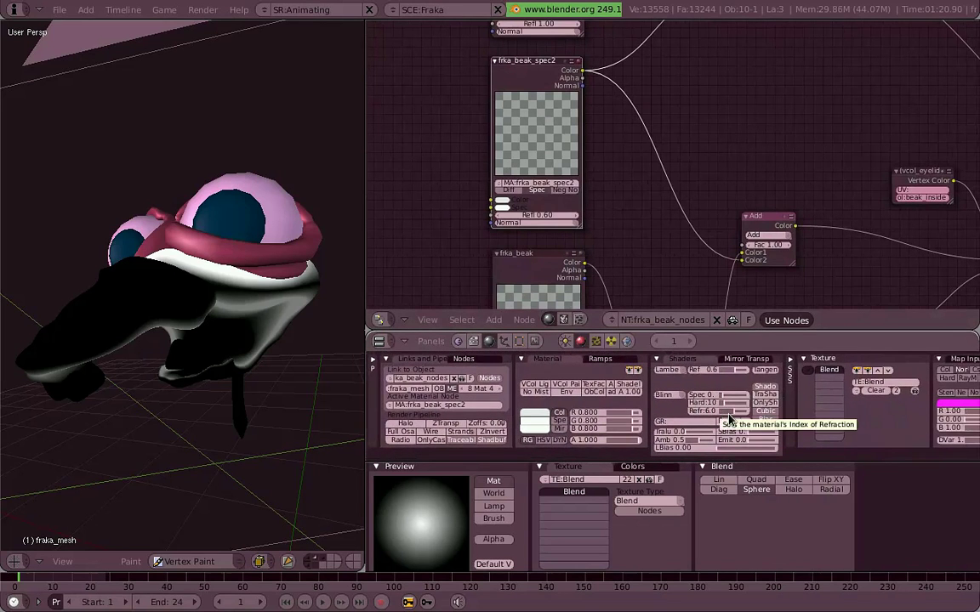
{"action": "left_click", "coordinate": [761, 405]}
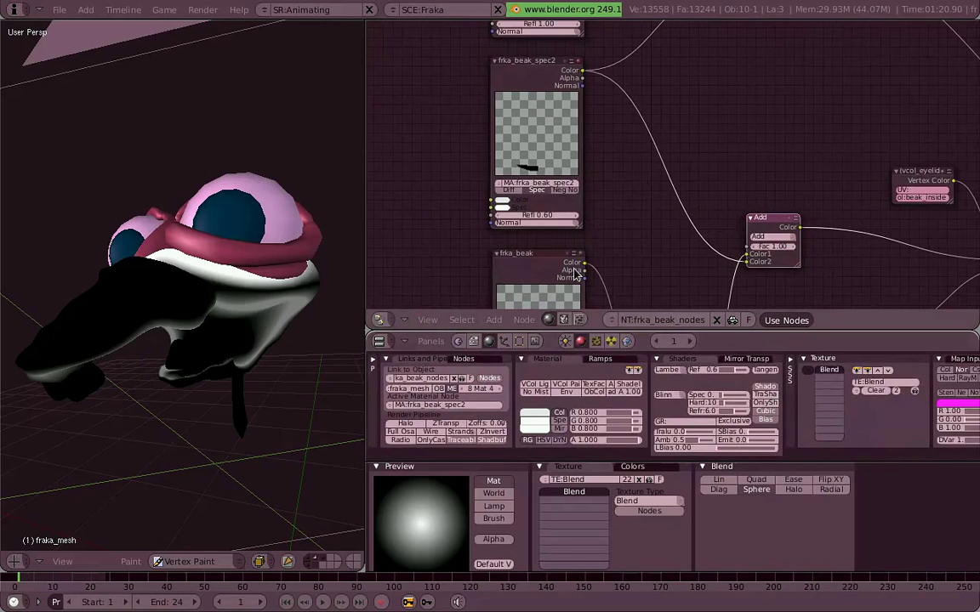
{"action": "middle_click_drag", "start_coordinate": [655, 127], "coordinate": [646, 309]}
{"action": "left_click", "coordinate": [522, 136]}
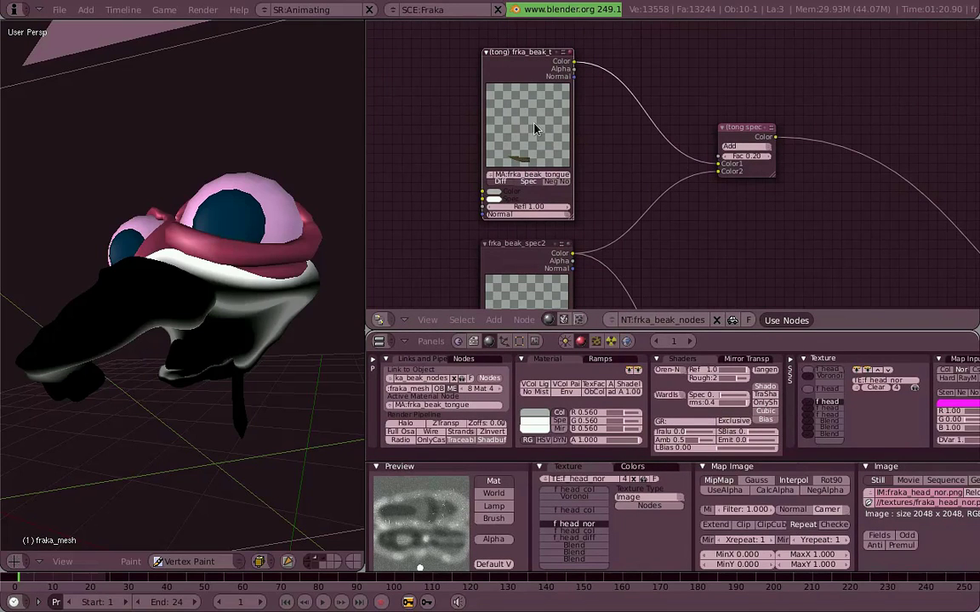
{"action": "left_click", "coordinate": [765, 140]}
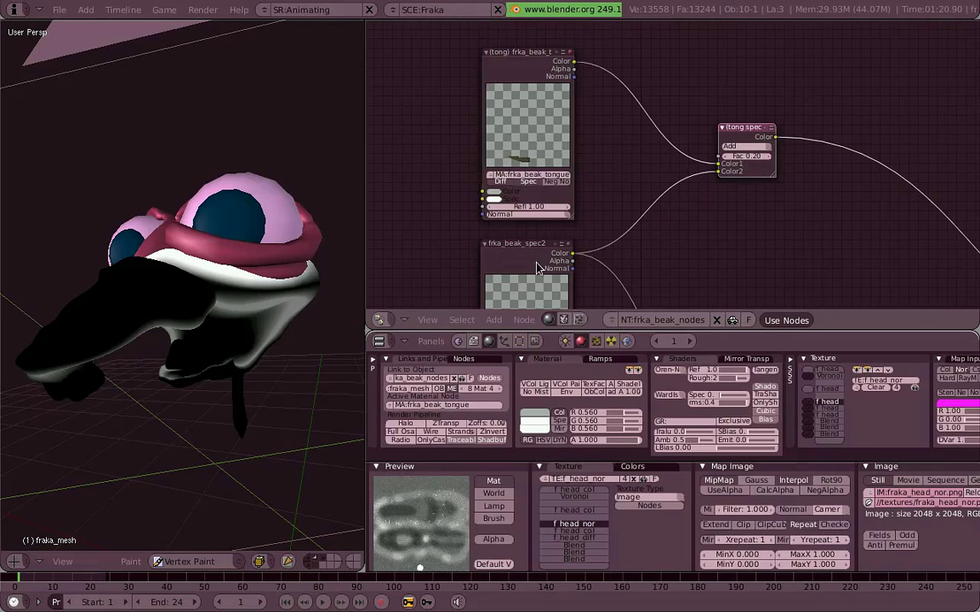
Step: Centre the tong Mix, vcol_tong and Output nodes, nudging vcol_tong slightly left
{"action": "mouse_move", "coordinate": [525, 131]}
{"action": "middle_mouse_down"}
{"action": "mouse_move", "coordinate": [595, 183]}
{"action": "mouse_move", "coordinate": [466, 114]}
{"action": "middle_mouse_up"}
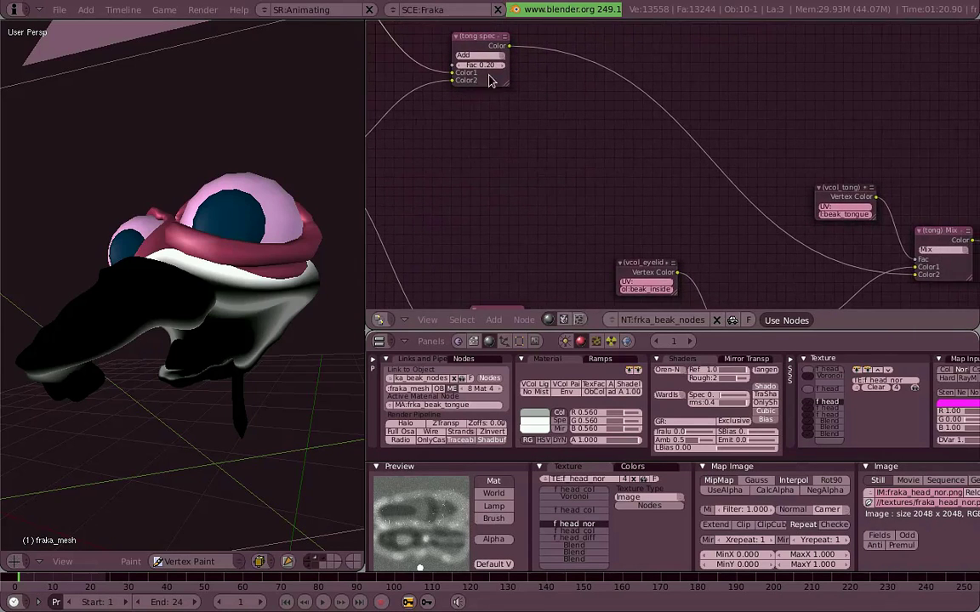
{"action": "mouse_move", "coordinate": [914, 296]}
{"action": "middle_mouse_down"}
{"action": "mouse_move", "coordinate": [896, 273]}
{"action": "mouse_move", "coordinate": [682, 240]}
{"action": "mouse_move", "coordinate": [673, 230]}
{"action": "mouse_move", "coordinate": [687, 181]}
{"action": "middle_mouse_up"}
{"action": "middle_click_drag", "start_coordinate": [628, 204], "coordinate": [663, 187]}
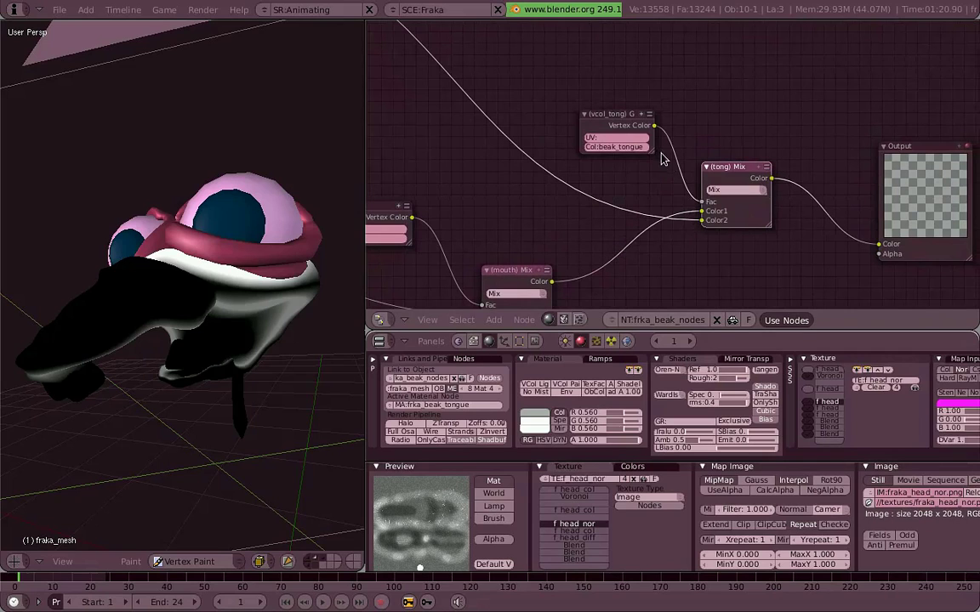
{"action": "left_click_drag", "start_coordinate": [619, 128], "coordinate": [590, 130]}
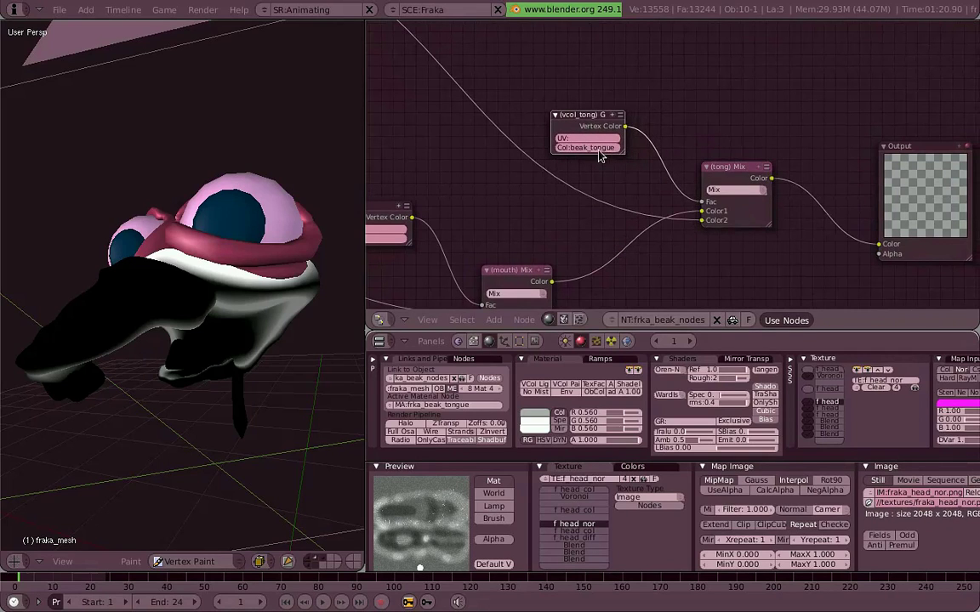
Step: Show the vertex colour settings with F9 and paint a white patch under the beak
{"action": "key", "text": "F9"}
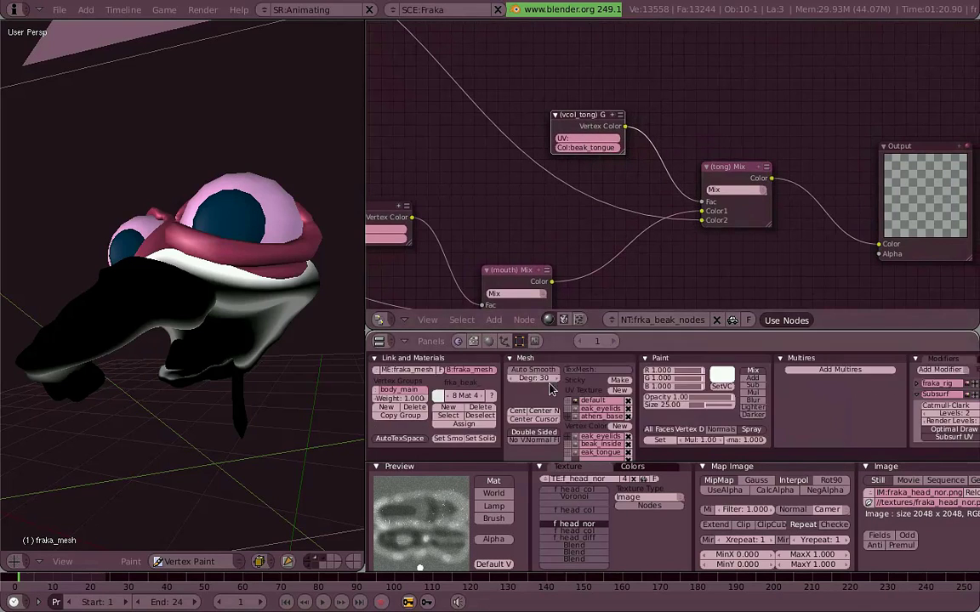
{"action": "left_click_drag", "start_coordinate": [192, 340], "coordinate": [283, 369]}
{"action": "middle_click_drag", "start_coordinate": [282, 368], "coordinate": [255, 356]}
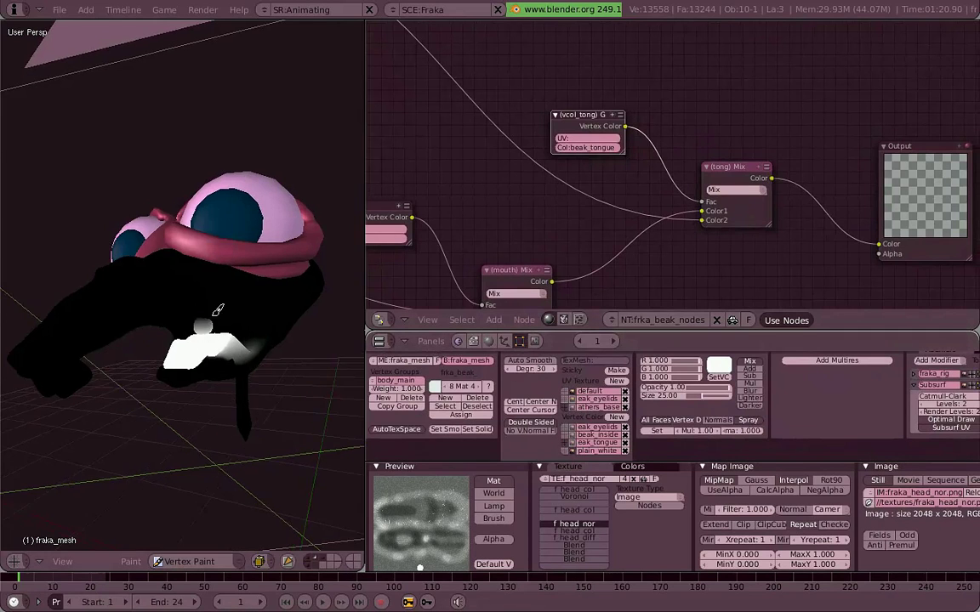
{"action": "scroll", "coordinate": [606, 160], "scroll_direction": "down", "scroll_amount": 1}
{"action": "scroll", "coordinate": [608, 138], "scroll_direction": "up", "scroll_amount": 1}
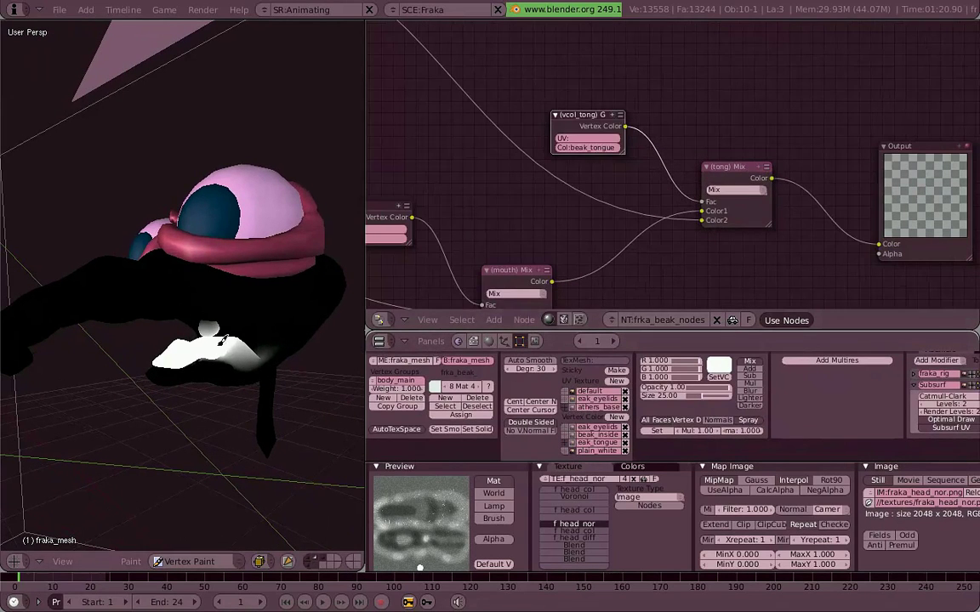
Step: Pan the node tree to the mouth Mix and reposition mouth_inside below it
{"action": "mouse_move", "coordinate": [507, 140]}
{"action": "middle_mouse_down"}
{"action": "mouse_move", "coordinate": [975, 304]}
{"action": "mouse_move", "coordinate": [599, 199]}
{"action": "middle_mouse_up"}
{"action": "middle_click_drag", "start_coordinate": [888, 224], "coordinate": [851, 92]}
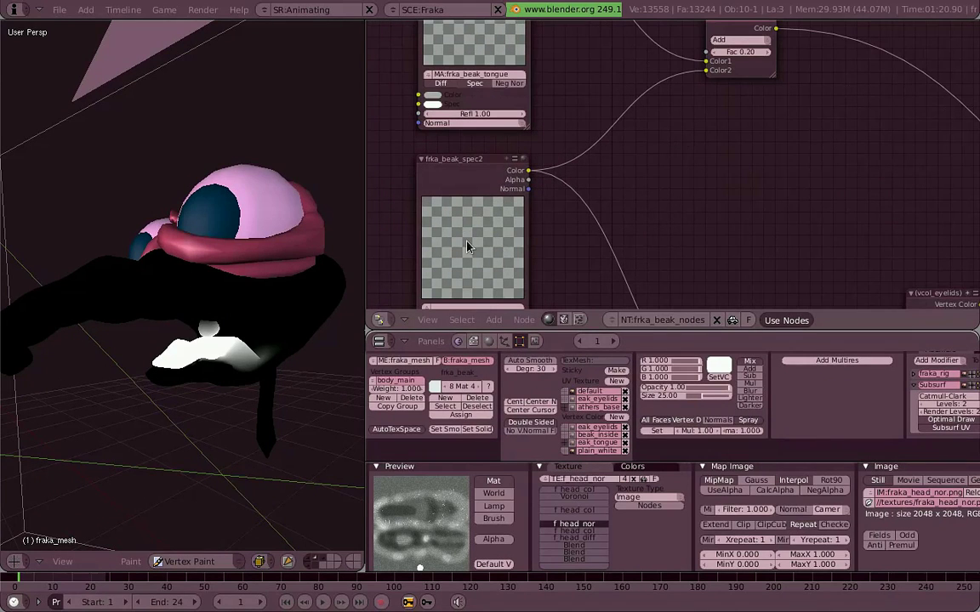
{"action": "middle_click_drag", "start_coordinate": [466, 246], "coordinate": [463, 208]}
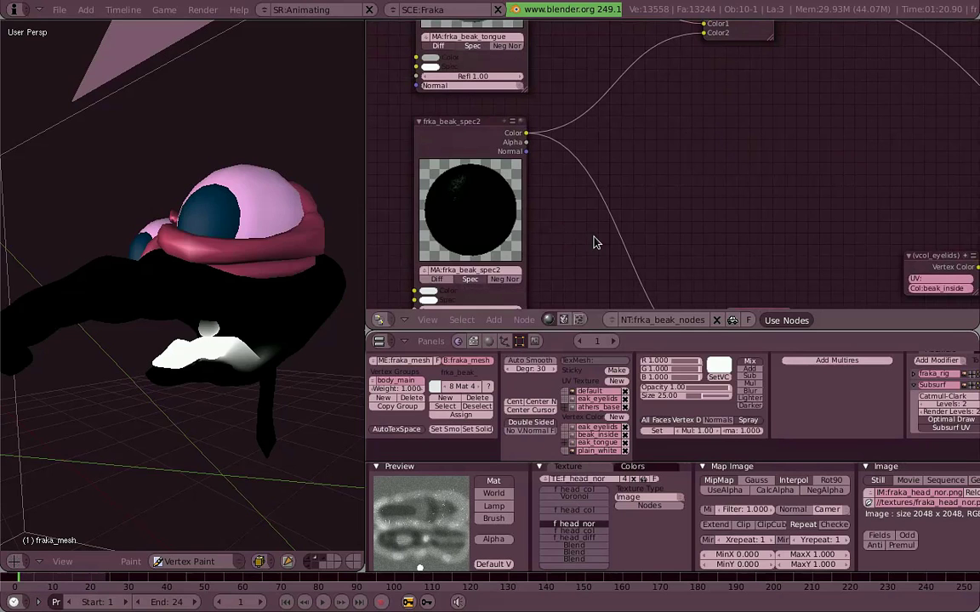
{"action": "mouse_move", "coordinate": [827, 249]}
{"action": "middle_mouse_down"}
{"action": "mouse_move", "coordinate": [491, 198]}
{"action": "mouse_move", "coordinate": [730, 162]}
{"action": "mouse_move", "coordinate": [881, 79]}
{"action": "mouse_move", "coordinate": [604, 208]}
{"action": "mouse_move", "coordinate": [641, 197]}
{"action": "mouse_move", "coordinate": [564, 306]}
{"action": "mouse_move", "coordinate": [589, 204]}
{"action": "mouse_move", "coordinate": [608, 257]}
{"action": "mouse_move", "coordinate": [615, 231]}
{"action": "mouse_move", "coordinate": [456, 197]}
{"action": "middle_mouse_up"}
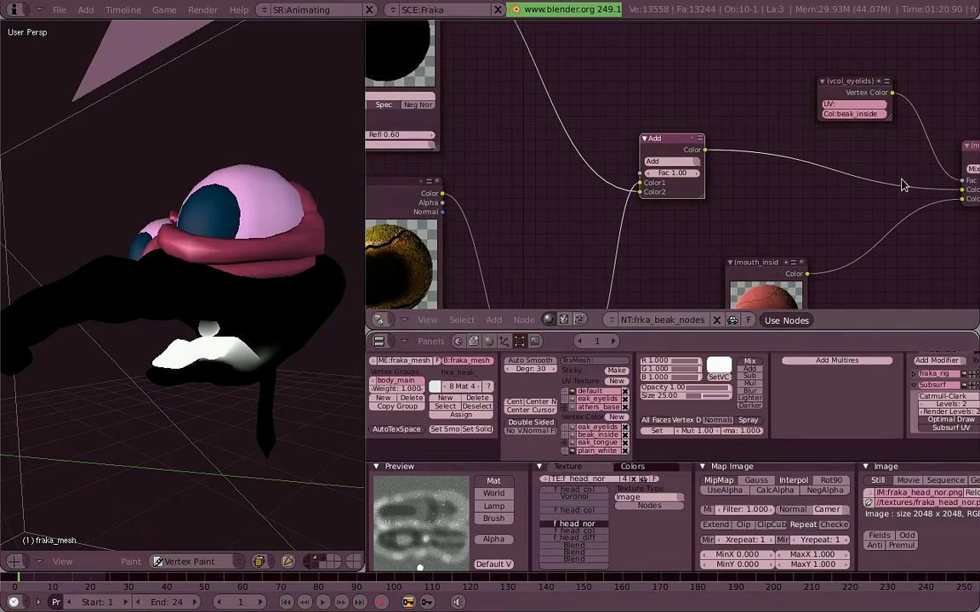
{"action": "mouse_move", "coordinate": [904, 186]}
{"action": "middle_mouse_down"}
{"action": "mouse_move", "coordinate": [787, 164]}
{"action": "mouse_move", "coordinate": [696, 164]}
{"action": "middle_mouse_up"}
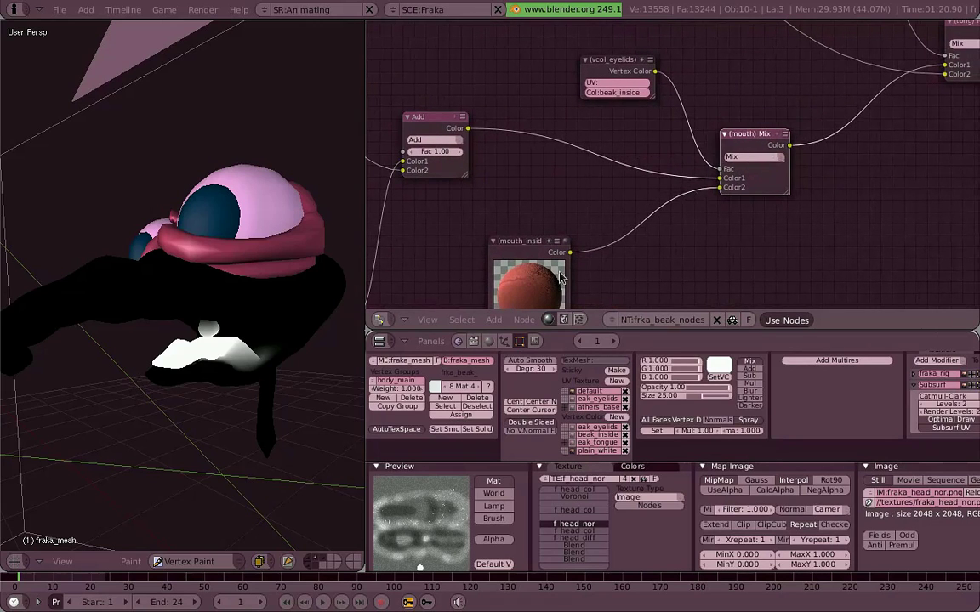
{"action": "left_click_drag", "start_coordinate": [561, 276], "coordinate": [617, 196]}
{"action": "left_click_drag", "start_coordinate": [642, 280], "coordinate": [680, 296]}
{"action": "mouse_move", "coordinate": [623, 243]}
{"action": "middle_mouse_down"}
{"action": "mouse_move", "coordinate": [624, 202]}
{"action": "mouse_move", "coordinate": [643, 245]}
{"action": "middle_mouse_up"}
{"action": "left_click_drag", "start_coordinate": [596, 200], "coordinate": [595, 264]}
Step: Expand and reposition vcol_eyelids, then try renaming it via the Node menu, keeping the name
{"action": "left_click_drag", "start_coordinate": [606, 107], "coordinate": [571, 93]}
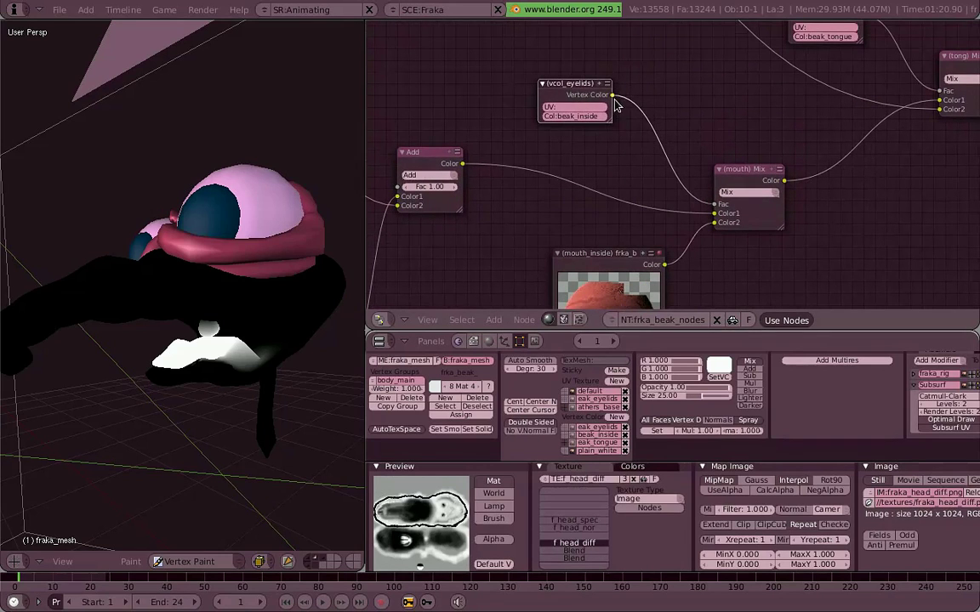
{"action": "left_click", "coordinate": [602, 85]}
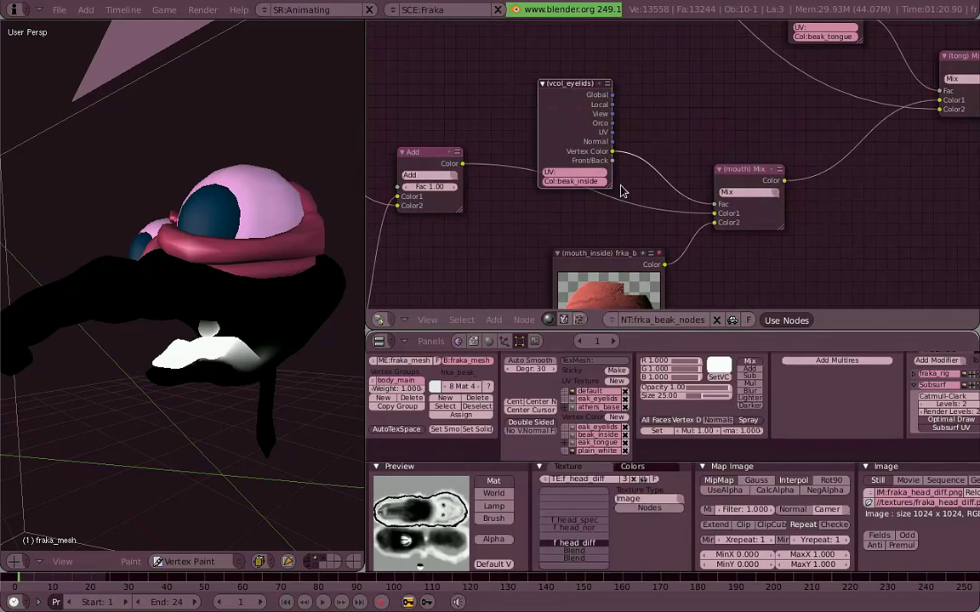
{"action": "left_click_drag", "start_coordinate": [606, 147], "coordinate": [609, 149]}
{"action": "scroll", "coordinate": [602, 97], "scroll_direction": "up", "scroll_amount": 3}
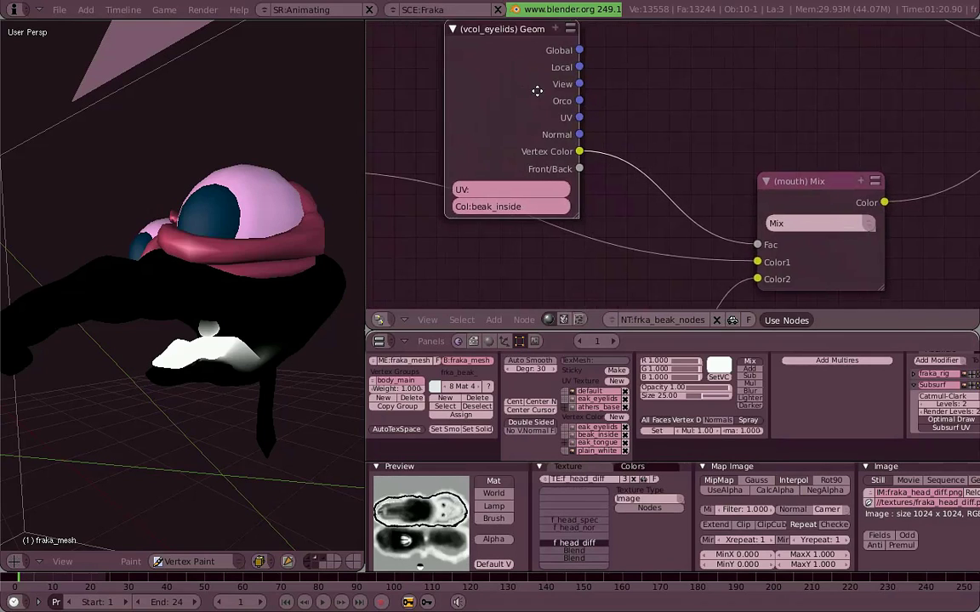
{"action": "scroll", "coordinate": [536, 92], "scroll_direction": "up", "scroll_amount": 2}
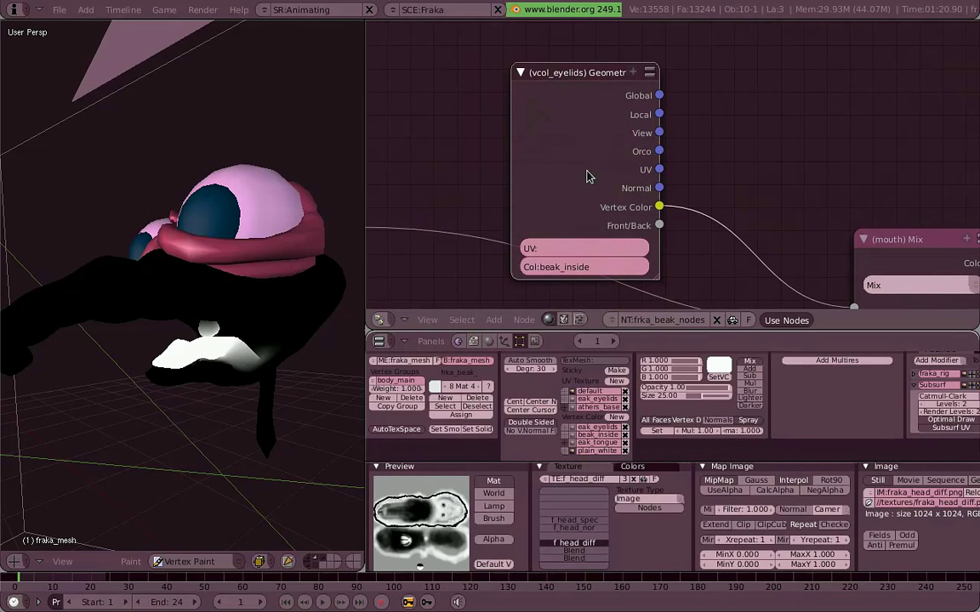
{"action": "left_click", "coordinate": [528, 323]}
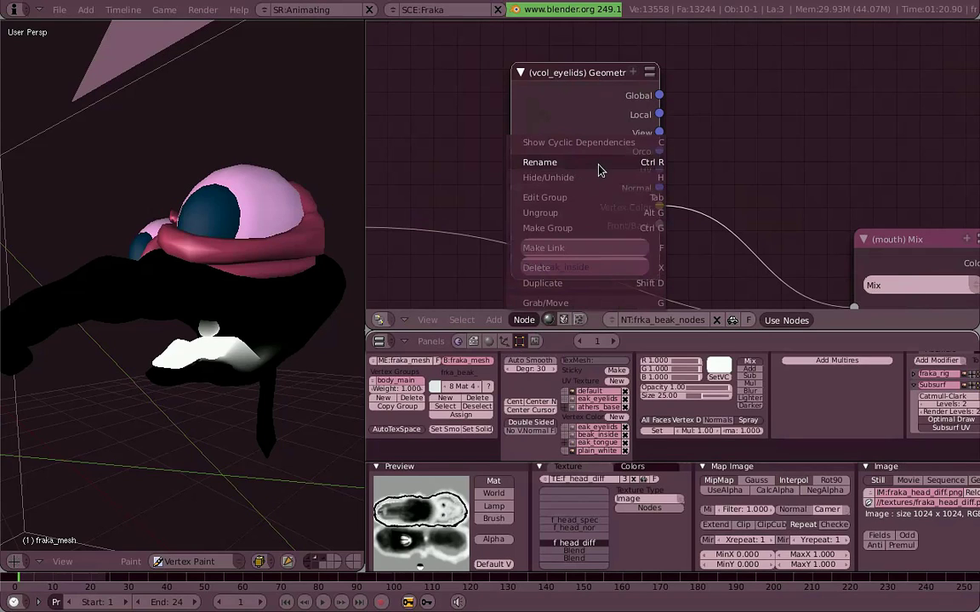
{"action": "left_click", "coordinate": [599, 162]}
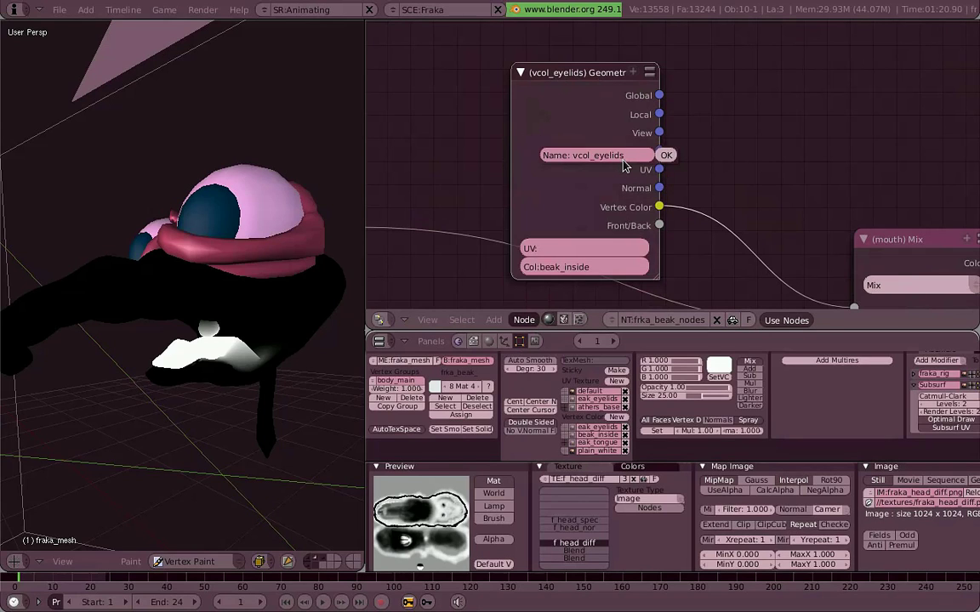
{"action": "key", "text": "Return"}
Step: Hide vcol_eyelids' unused sockets with Ctrl+H and collapse it into a compact bar
{"action": "left_click", "coordinate": [521, 73]}
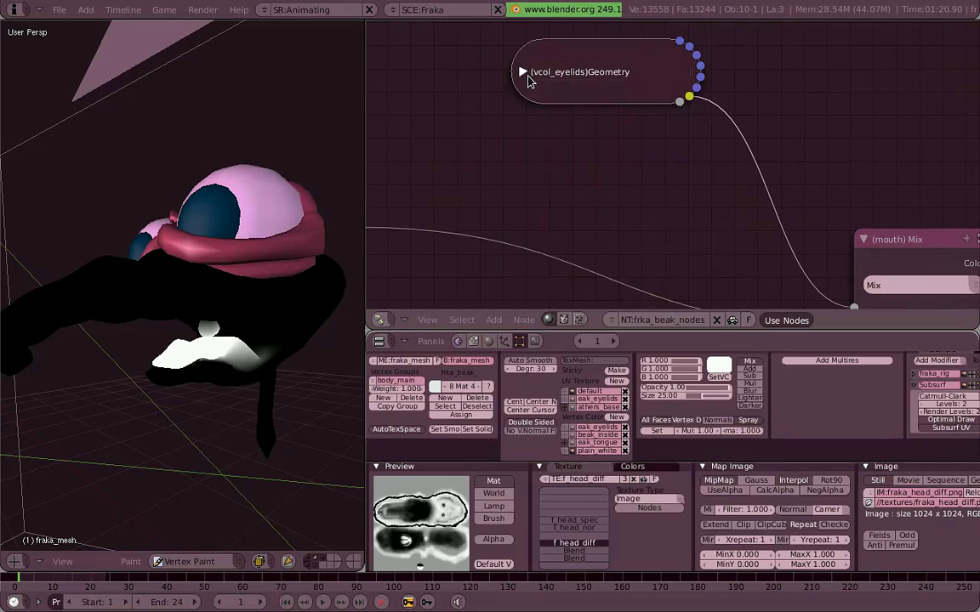
{"action": "left_click", "coordinate": [523, 73]}
{"action": "key", "text": "ctrl+h"}
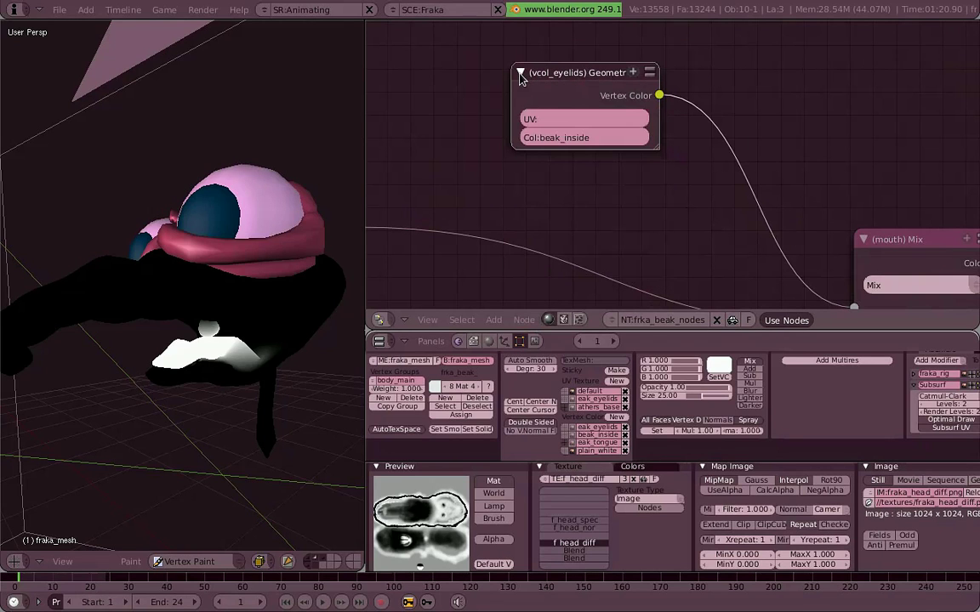
{"action": "left_click_drag", "start_coordinate": [521, 79], "coordinate": [510, 106]}
{"action": "key", "text": "h"}
Step: Pan to the tong Mix, vcol_tong and Output nodes, then display another vertex colour layer
{"action": "scroll", "coordinate": [600, 108], "scroll_direction": "down", "scroll_amount": 2}
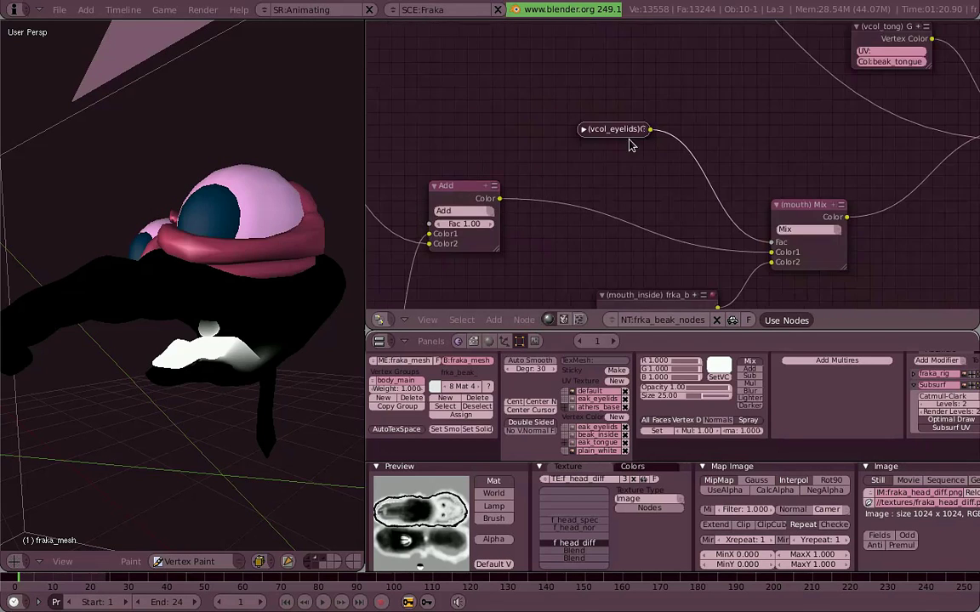
{"action": "middle_click_drag", "start_coordinate": [666, 180], "coordinate": [639, 88]}
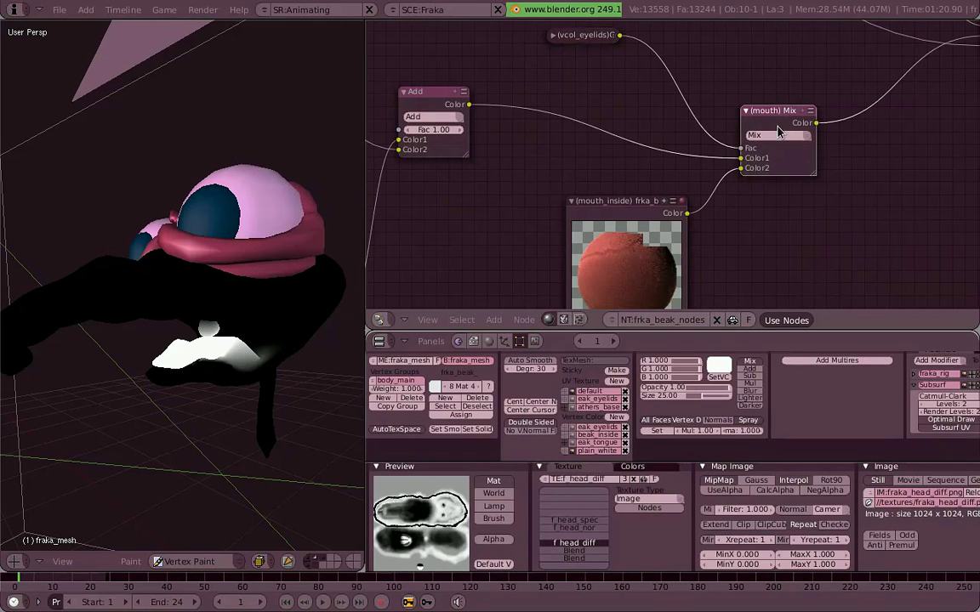
{"action": "middle_click_drag", "start_coordinate": [680, 164], "coordinate": [660, 79]}
{"action": "middle_click_drag", "start_coordinate": [689, 135], "coordinate": [593, 279]}
{"action": "middle_click_drag", "start_coordinate": [669, 117], "coordinate": [491, 285]}
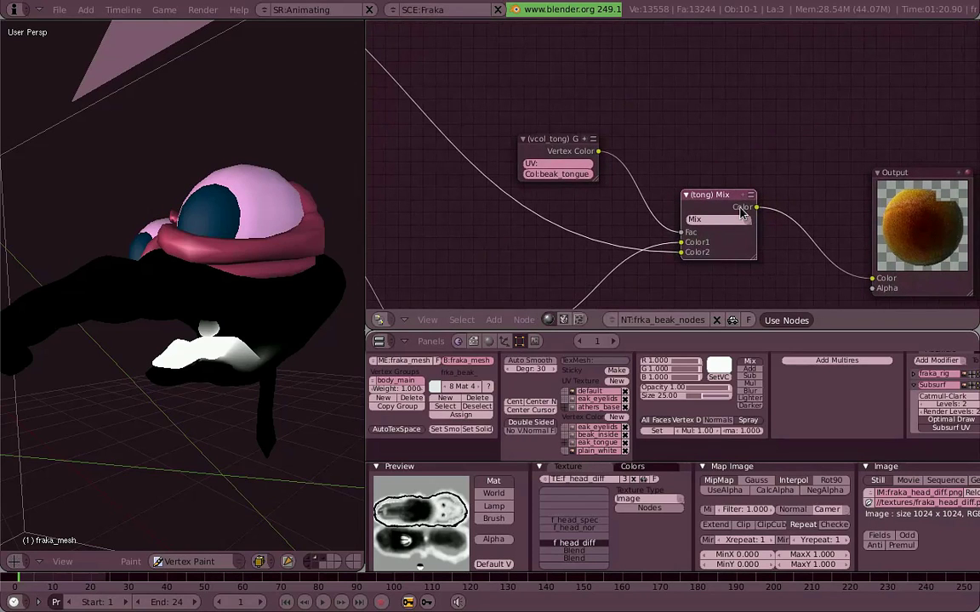
{"action": "middle_click_drag", "start_coordinate": [742, 213], "coordinate": [610, 161]}
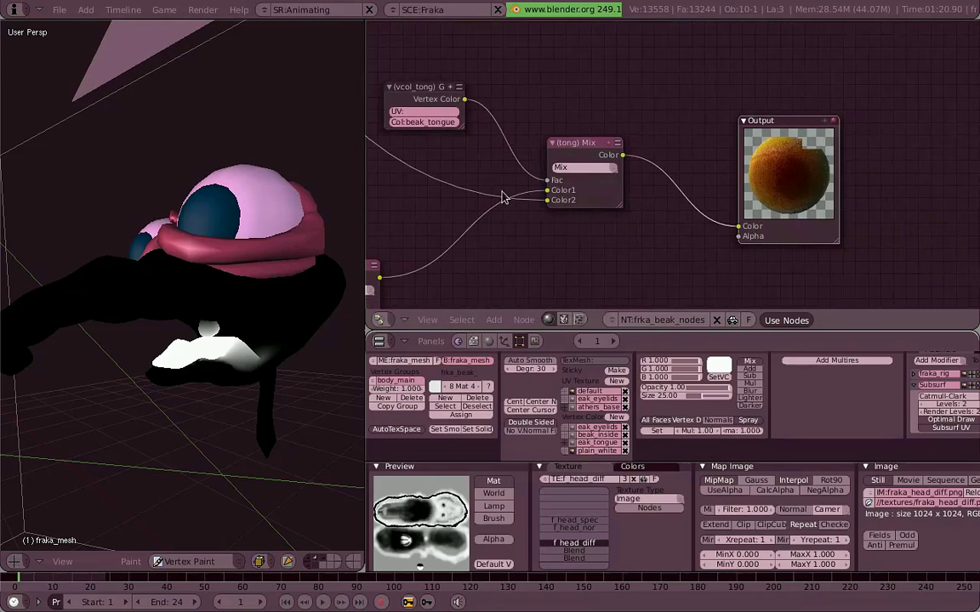
{"action": "left_click", "coordinate": [570, 444]}
{"action": "mouse_move", "coordinate": [529, 227]}
{"action": "middle_mouse_down"}
{"action": "mouse_move", "coordinate": [815, 103]}
{"action": "mouse_move", "coordinate": [573, 59]}
{"action": "middle_mouse_up"}
Step: Activate the plain_white vertex colour layer and preview the solid-white beak in Alt+Z textured view
{"action": "left_click", "coordinate": [509, 61]}
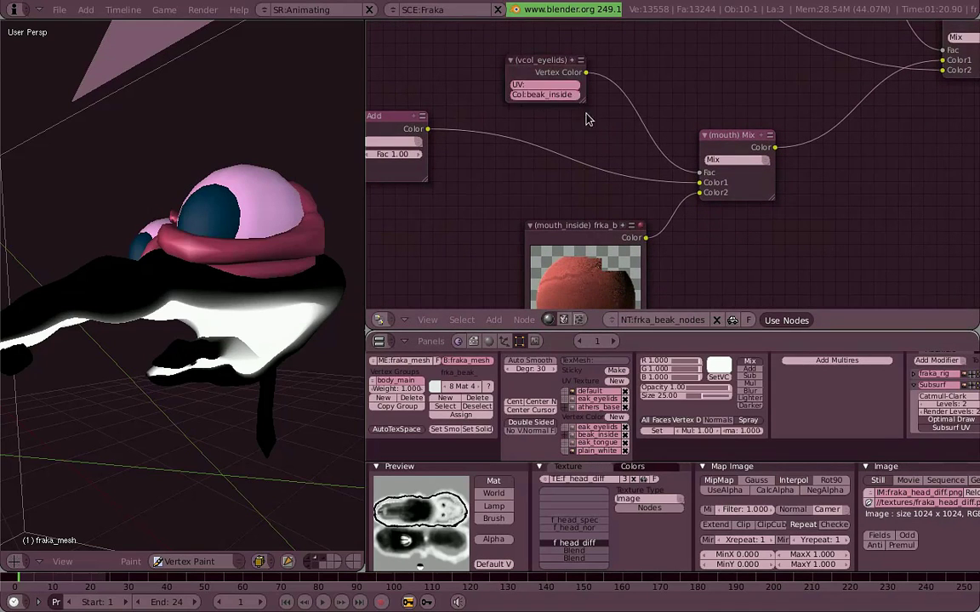
{"action": "scroll", "coordinate": [638, 153], "scroll_direction": "down", "scroll_amount": 1}
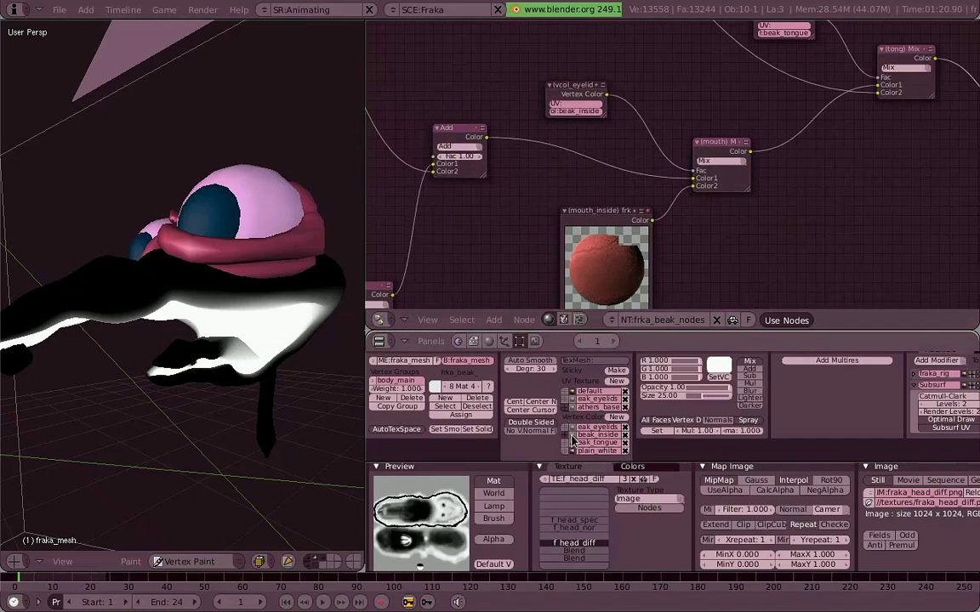
{"action": "left_click", "coordinate": [572, 442]}
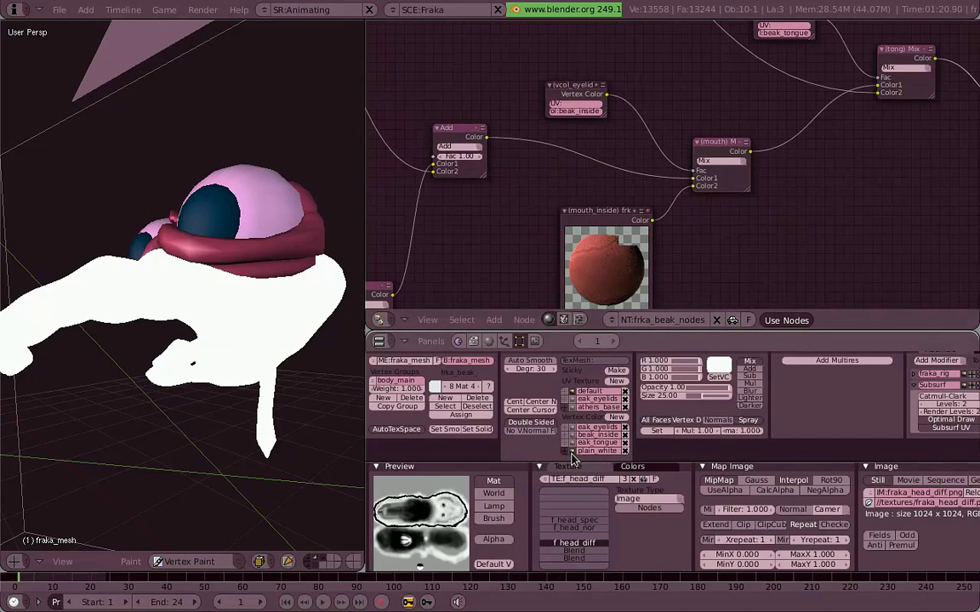
{"action": "key", "text": "alt+z"}
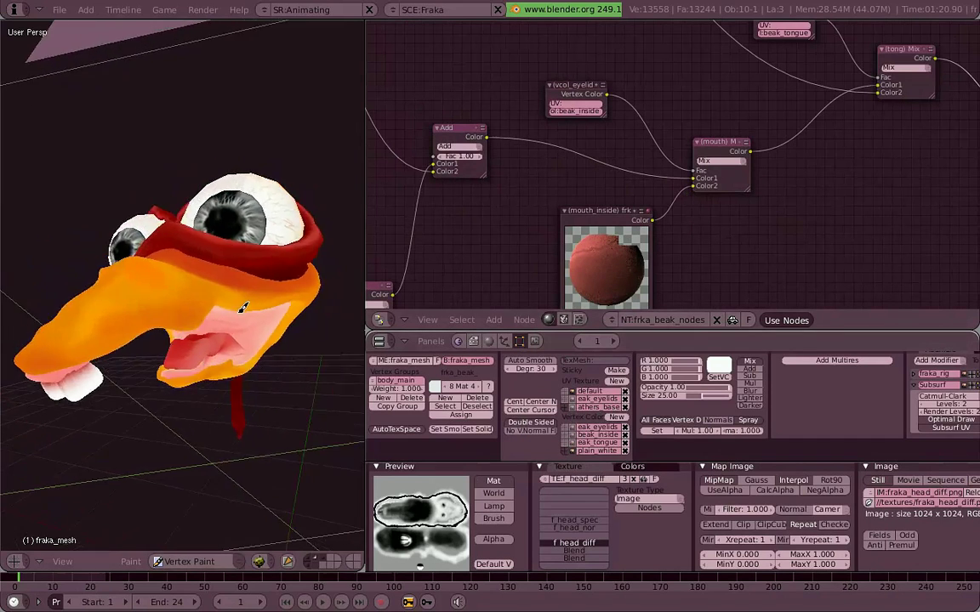
{"action": "scroll", "coordinate": [242, 308], "scroll_direction": "down", "scroll_amount": 2}
{"action": "mouse_move", "coordinate": [243, 308]}
{"action": "middle_mouse_down"}
{"action": "mouse_move", "coordinate": [207, 298]}
{"action": "mouse_move", "coordinate": [233, 301]}
{"action": "middle_mouse_up"}
{"action": "key", "text": "alt+z"}
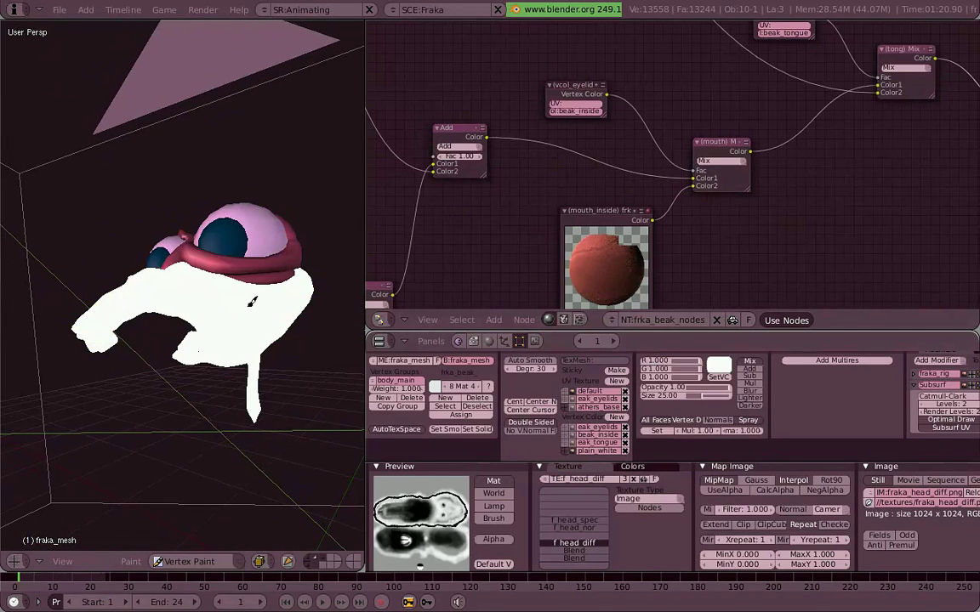